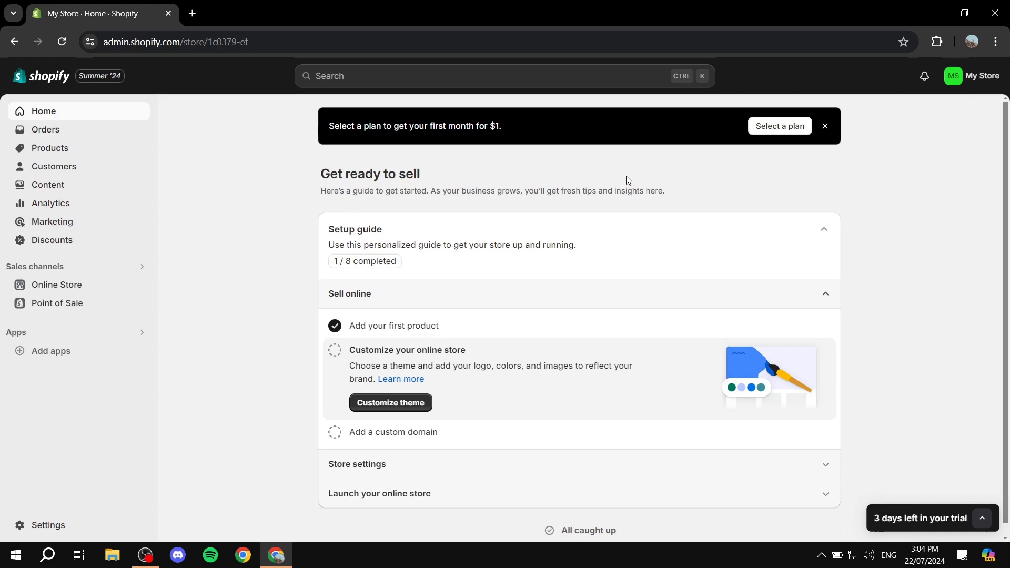
- Open the template gallery for the store's marketing automations
{"action": "left_click", "coordinate": [825, 293]}
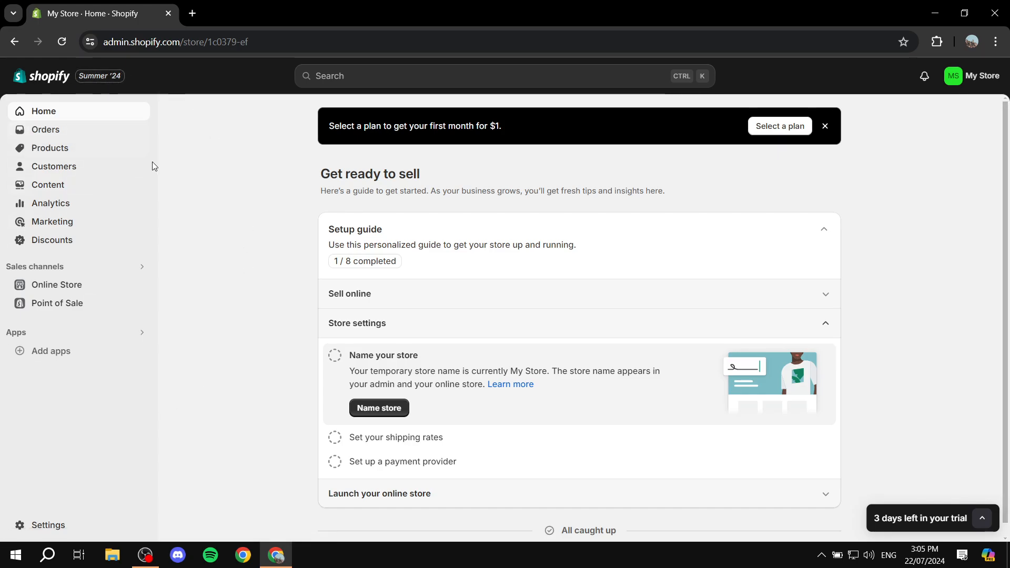
{"action": "left_click", "coordinate": [53, 221]}
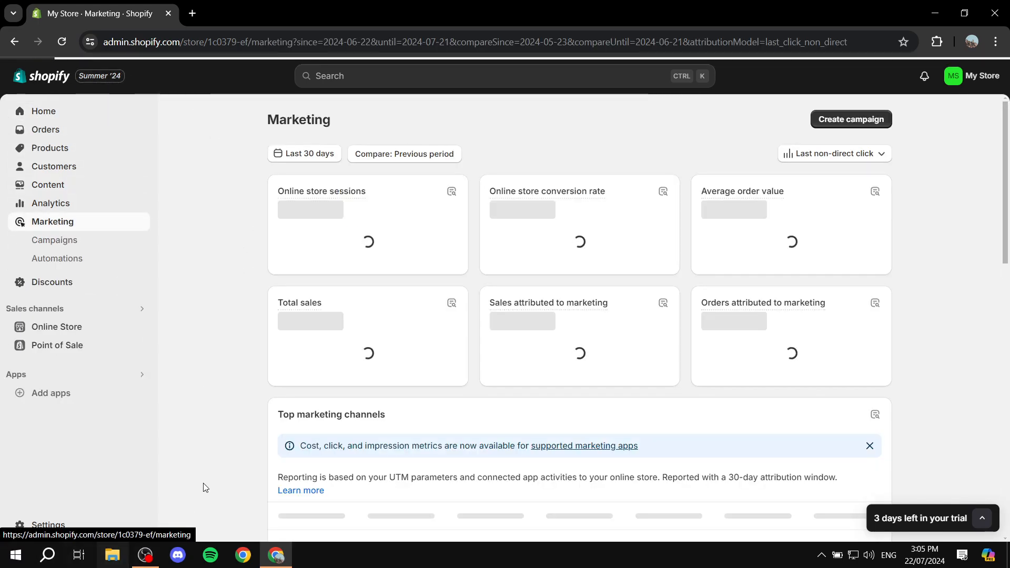
{"action": "left_click", "coordinate": [51, 259]}
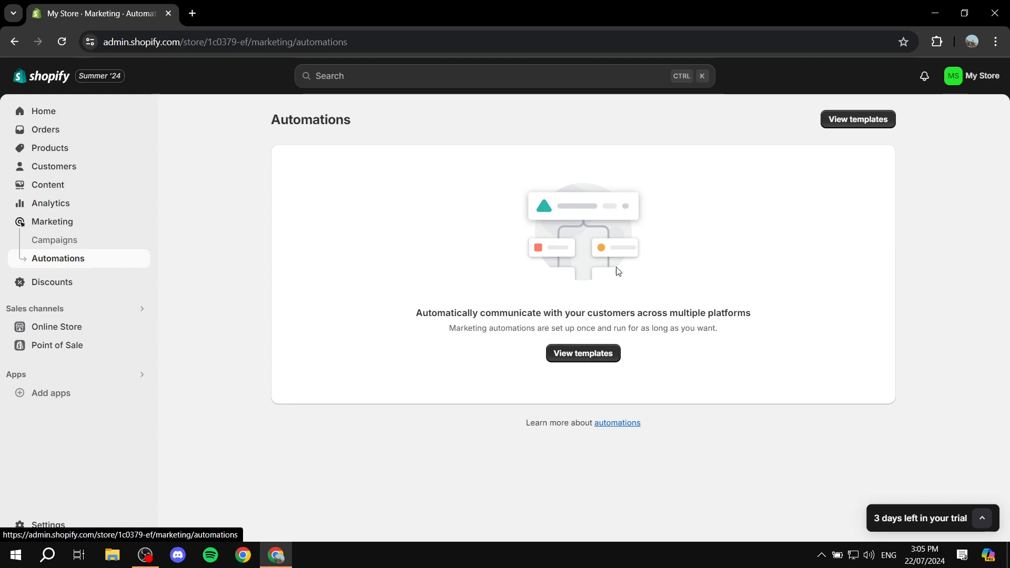
{"action": "left_click", "coordinate": [582, 358]}
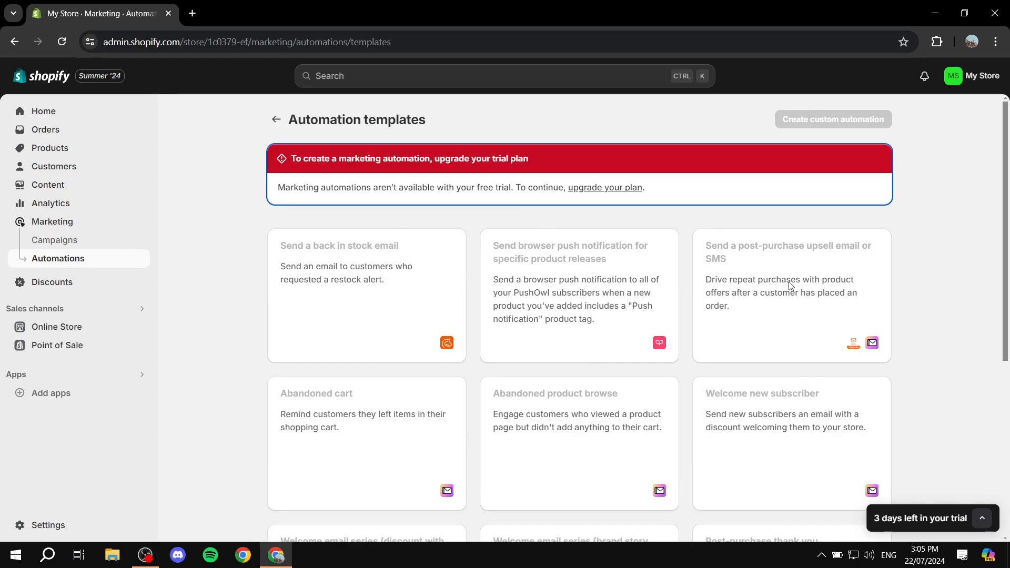
- Review the available automation templates, focusing on the Abandoned cart template
{"action": "scroll", "coordinate": [675, 283], "scroll_direction": "down", "scroll_amount": 2}
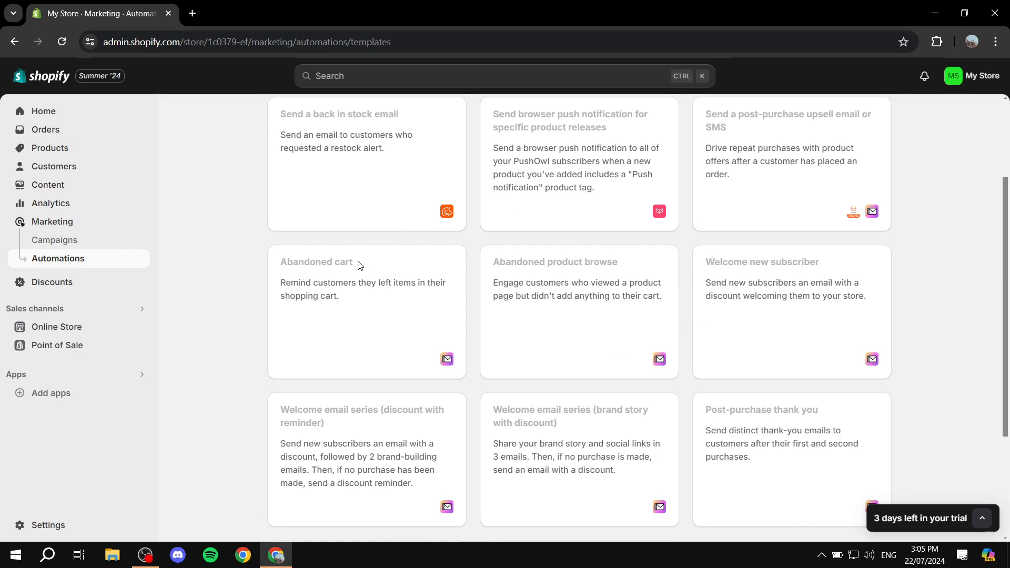
{"action": "left_click_drag", "start_coordinate": [279, 265], "coordinate": [380, 267]}
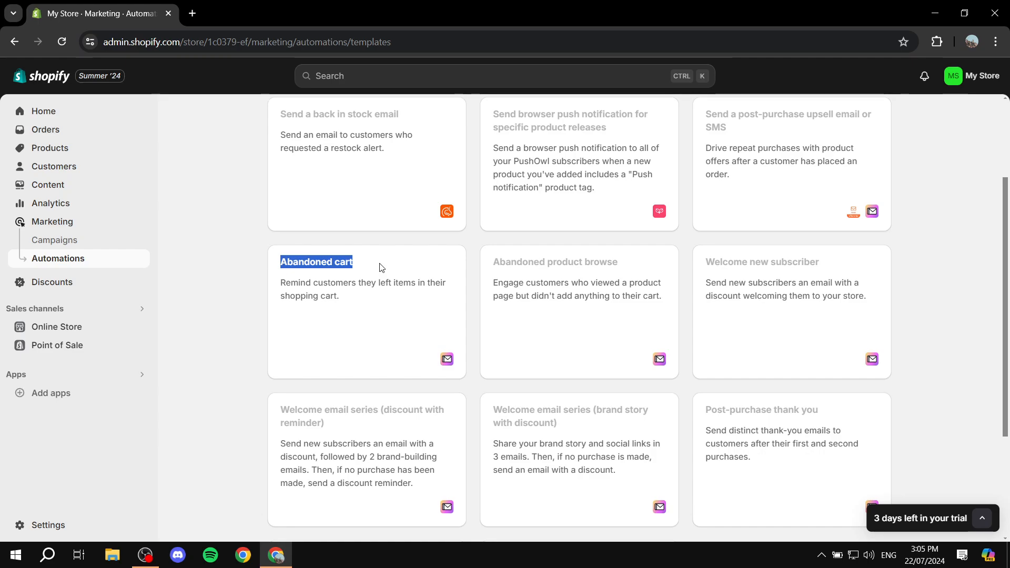
{"action": "left_click", "coordinate": [381, 267]}
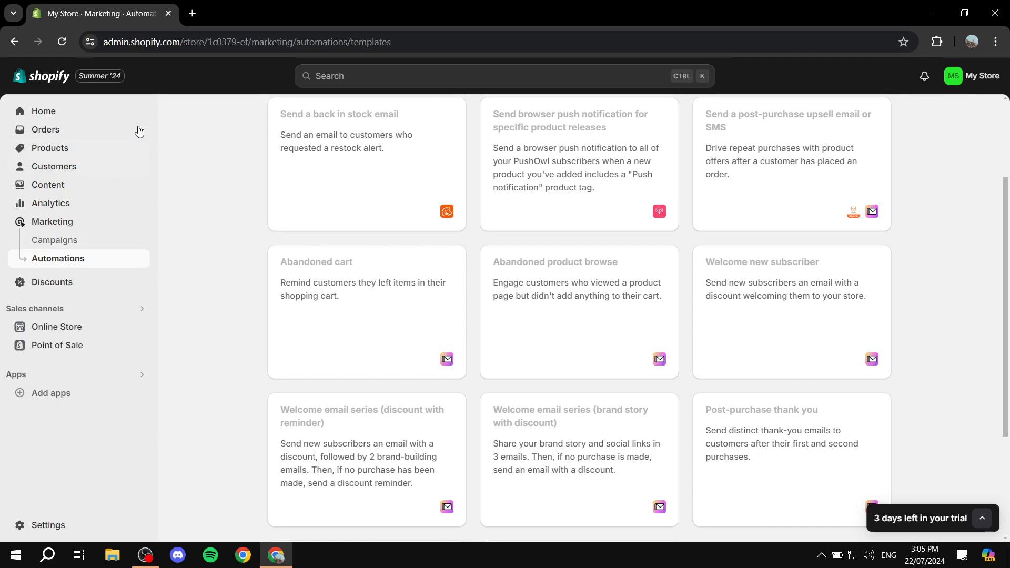
{"action": "triple_click", "coordinate": [346, 263]}
{"action": "left_click", "coordinate": [281, 331]}
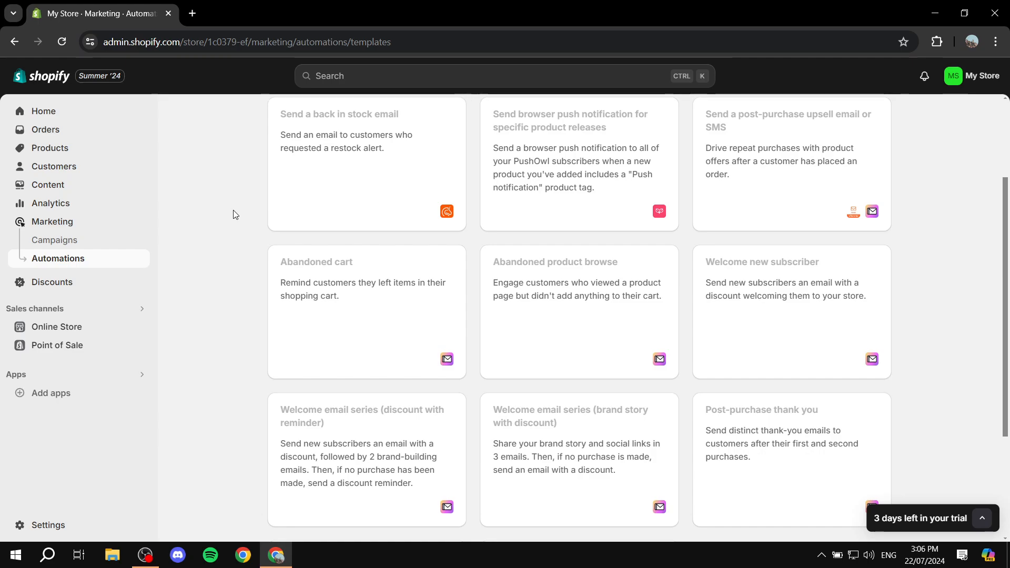
- Go to the Shopify App Store from the admin's suggested apps and search it for "abandoned cart"
{"action": "left_click", "coordinate": [63, 393]}
{"action": "scroll", "coordinate": [526, 326], "scroll_direction": "down", "scroll_amount": 1}
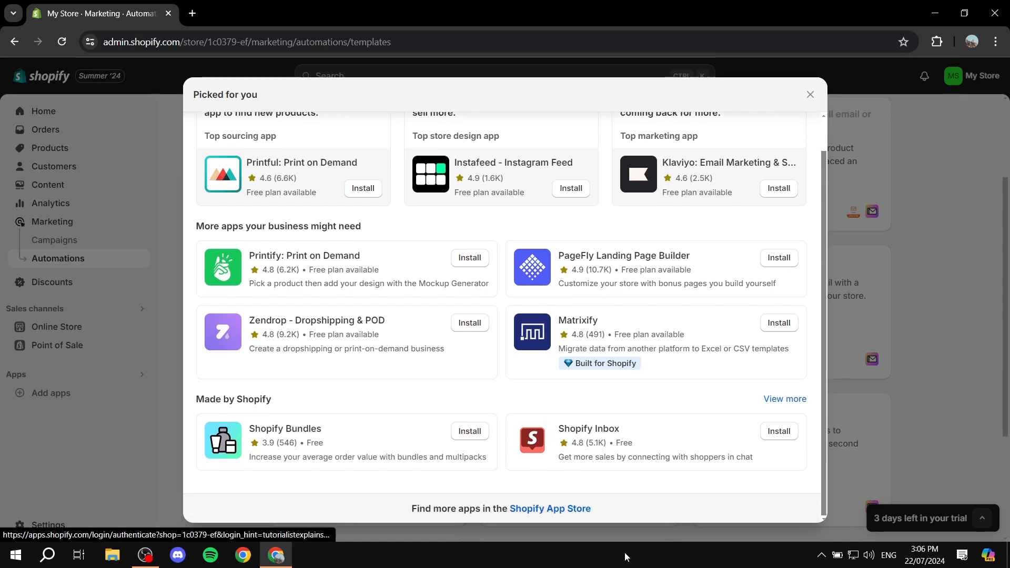
{"action": "left_click", "coordinate": [542, 510]}
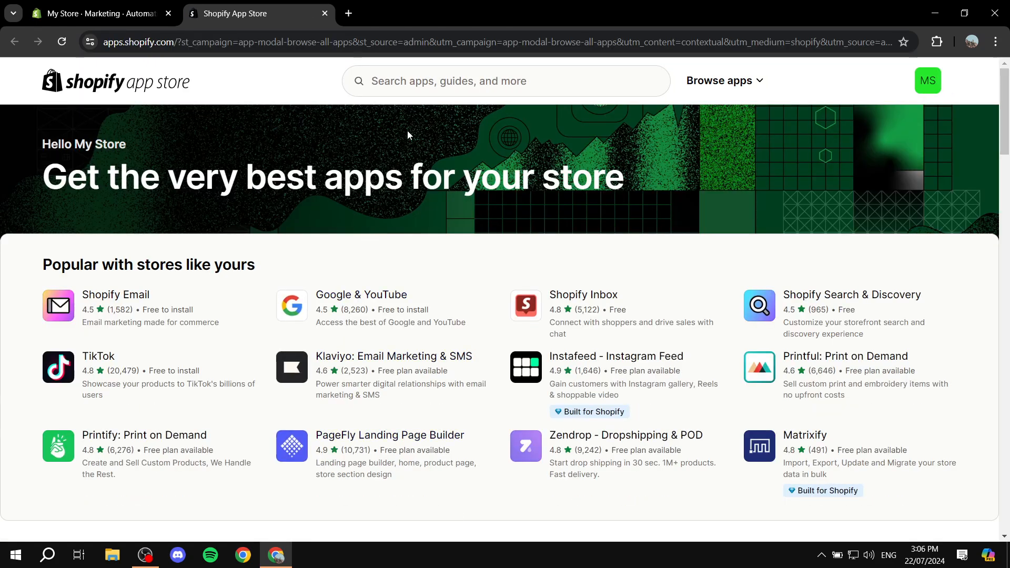
{"action": "left_click", "coordinate": [413, 91]}
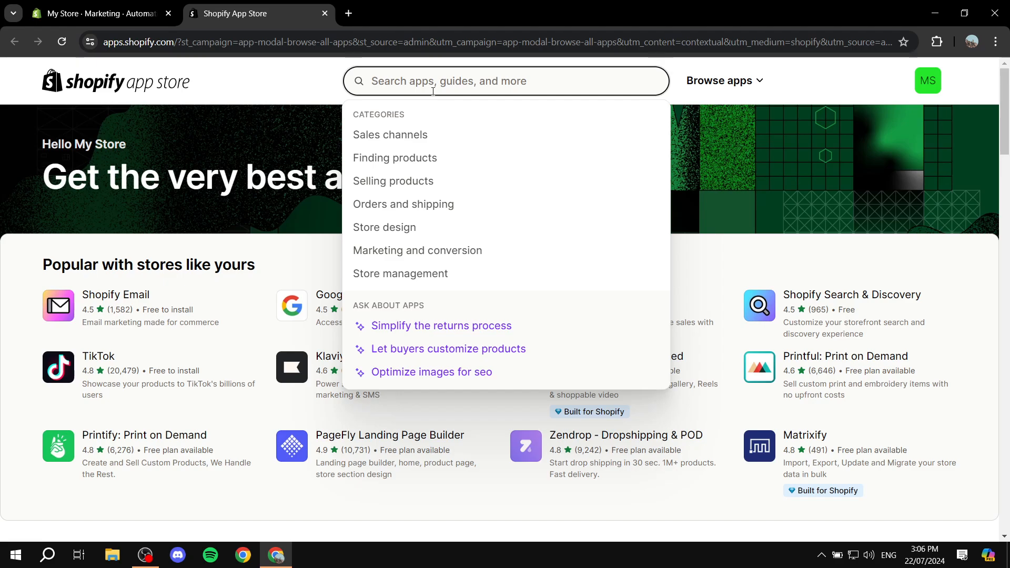
{"action": "type", "text": "Abandon"}
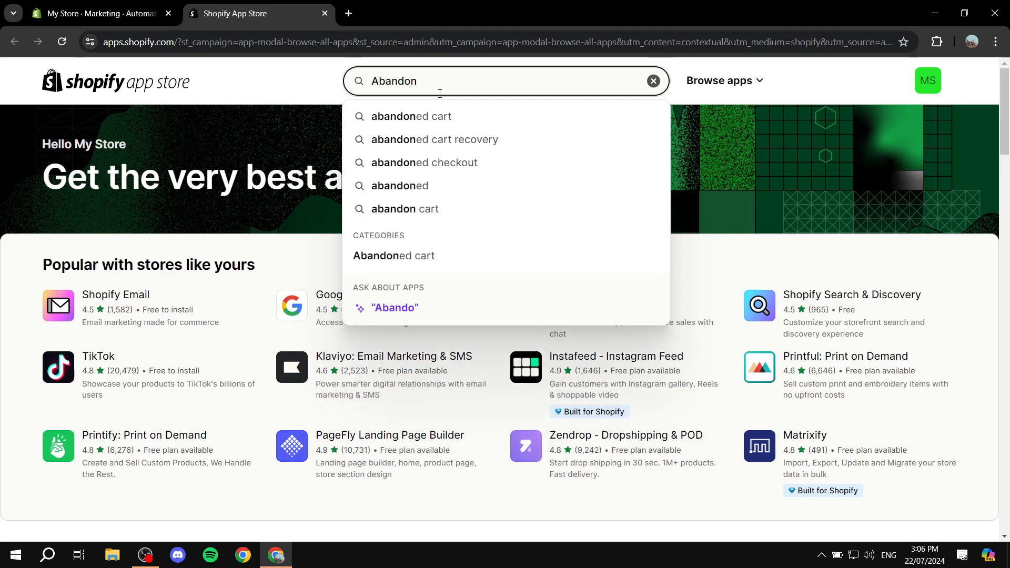
{"action": "left_click", "coordinate": [471, 113]}
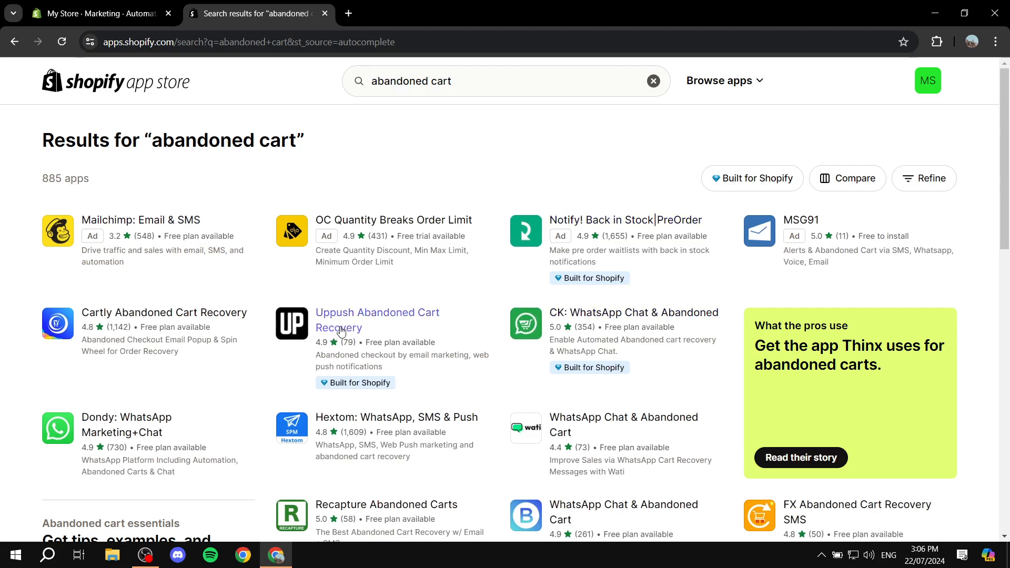
- Open the Uppush Abandoned Cart Recovery listing and review its pricing plans
{"action": "left_click", "coordinate": [409, 322]}
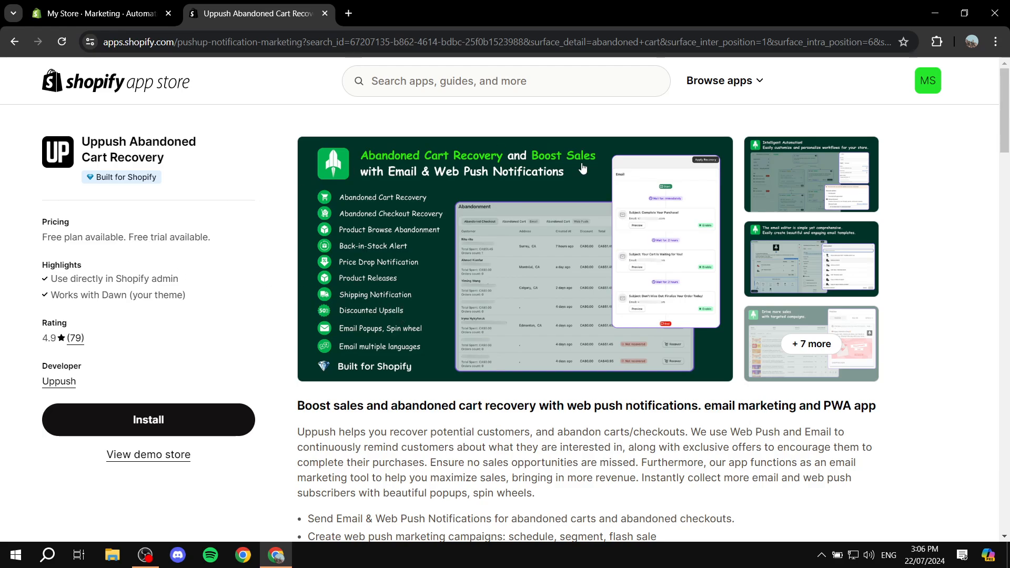
{"action": "scroll", "coordinate": [369, 332], "scroll_direction": "down", "scroll_amount": 15}
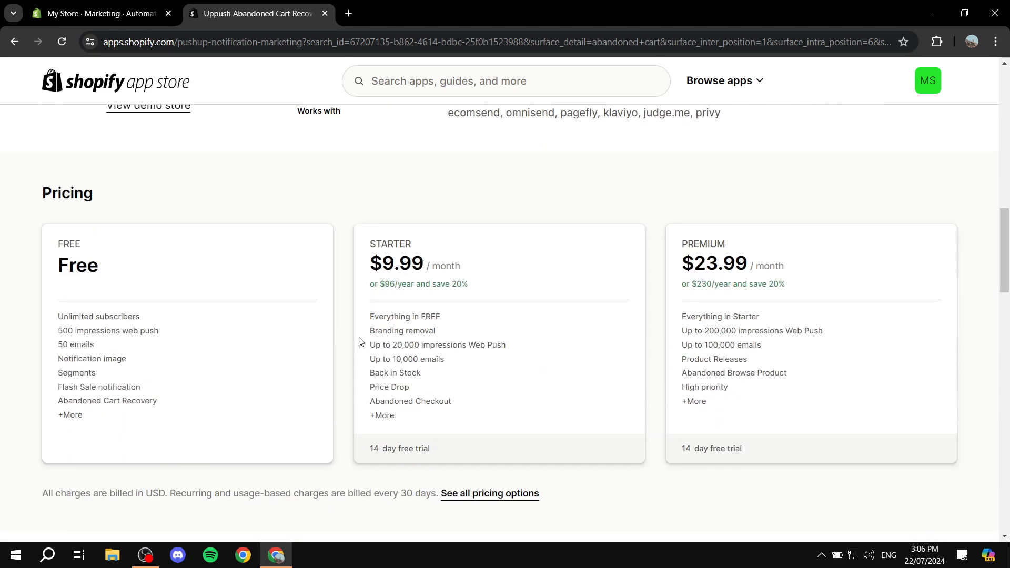
{"action": "scroll", "coordinate": [361, 342], "scroll_direction": "down", "scroll_amount": 1}
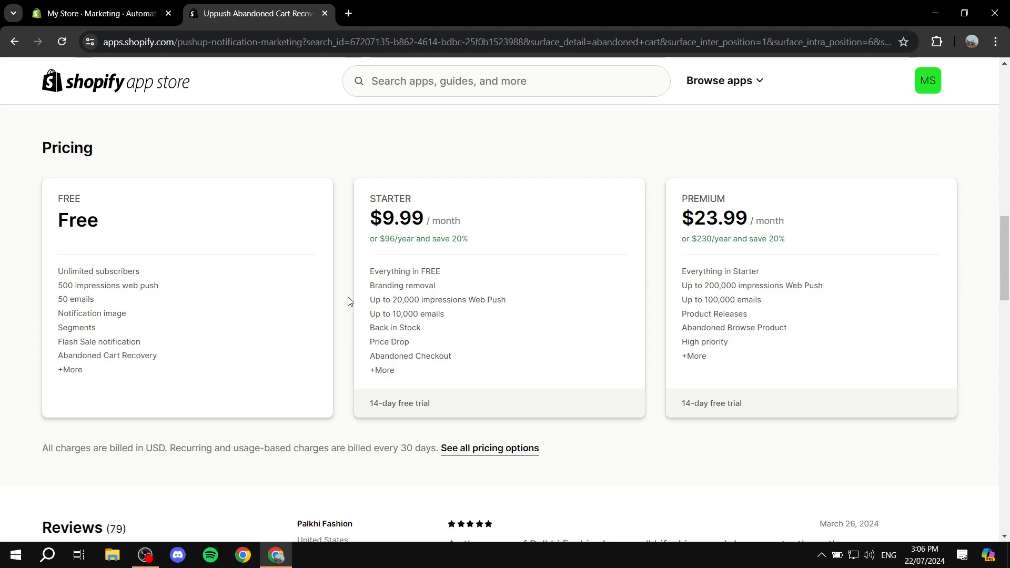
{"action": "scroll", "coordinate": [348, 301], "scroll_direction": "up", "scroll_amount": 15}
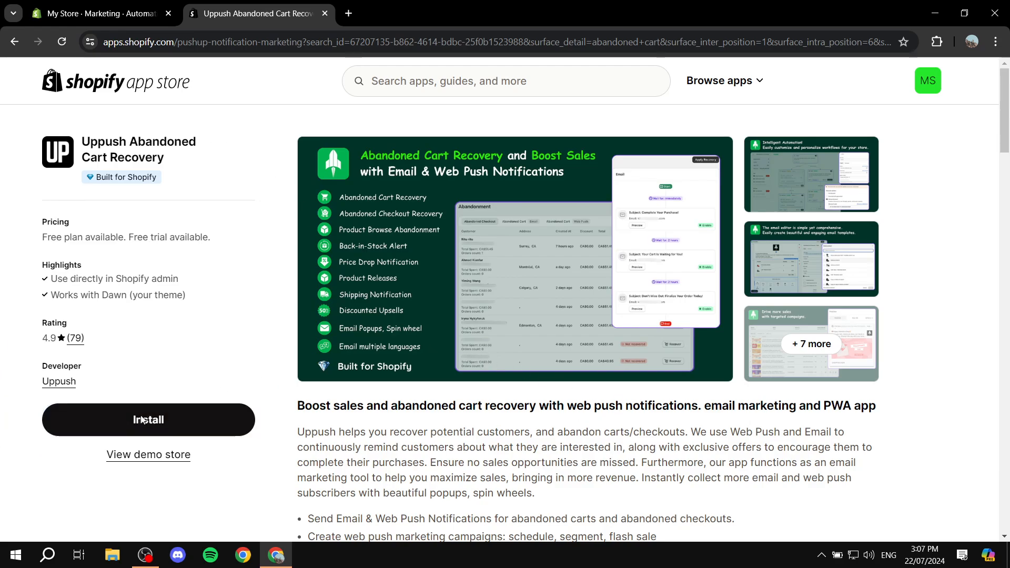
- Install Uppush Abandoned Cart Recovery in the store, approving its data access, and collapse the trial notice
{"action": "left_click", "coordinate": [158, 415]}
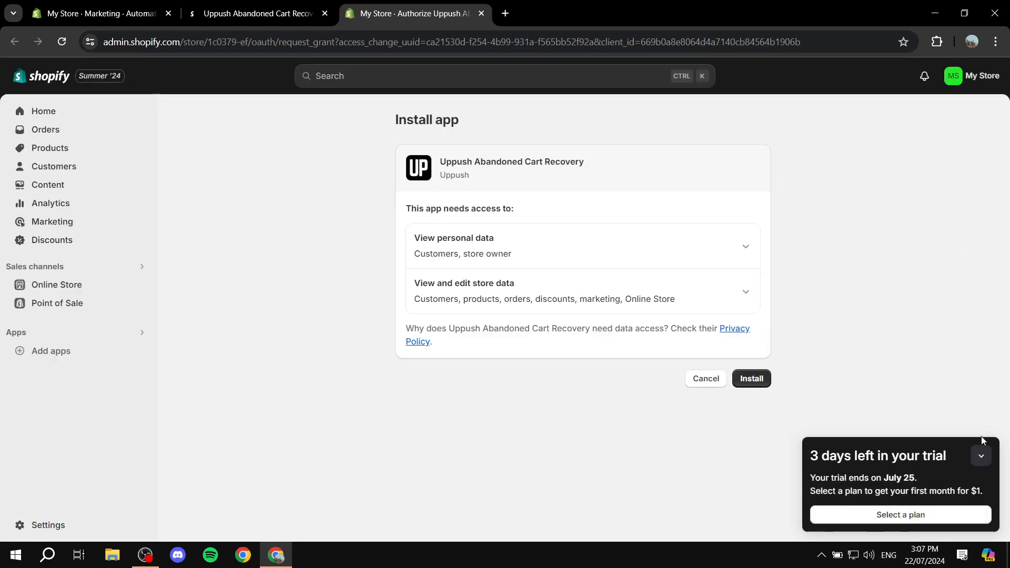
{"action": "left_click", "coordinate": [982, 442]}
{"action": "left_click", "coordinate": [744, 377]}
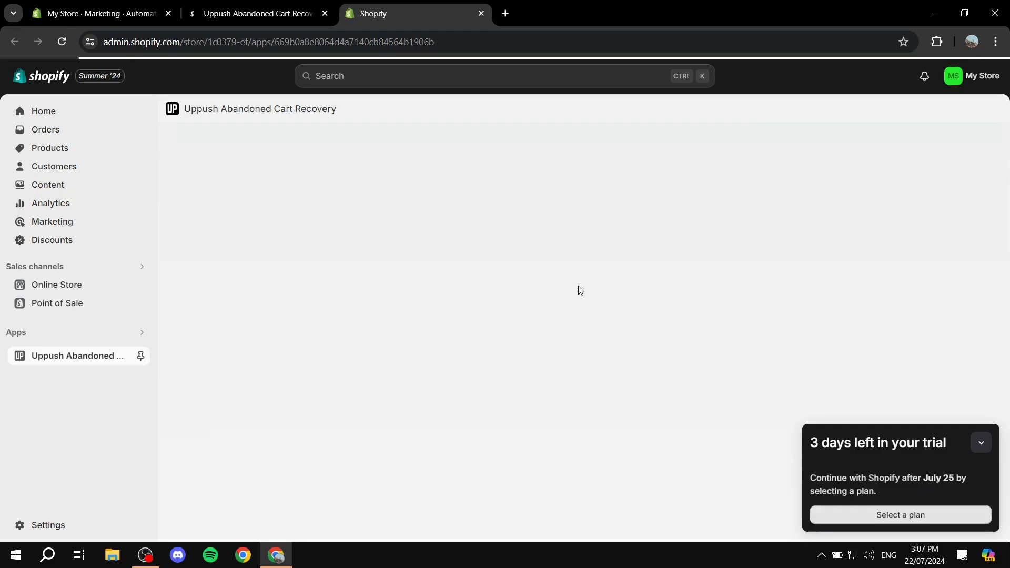
{"action": "left_click", "coordinate": [981, 444]}
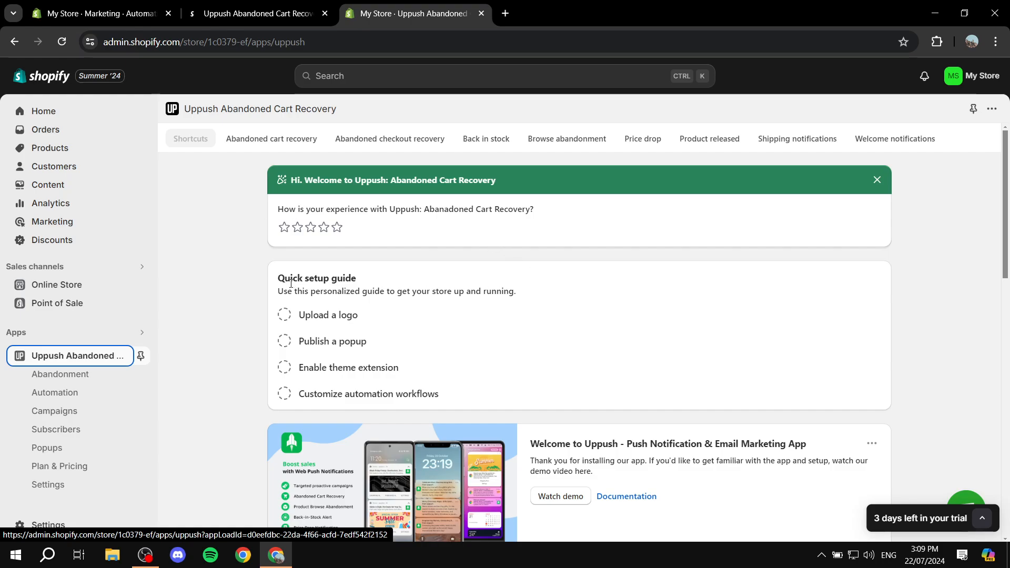
- Upload Tutorial.png as the logo in the Uppush quick setup guide
{"action": "left_click_drag", "start_coordinate": [291, 285], "coordinate": [374, 287]}
{"action": "left_click", "coordinate": [329, 325]}
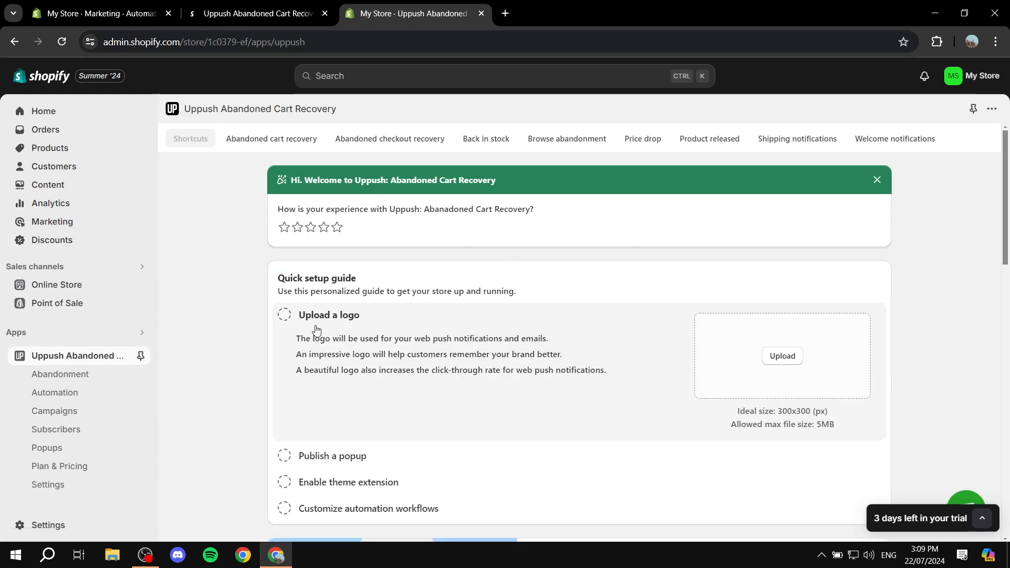
{"action": "left_click", "coordinate": [776, 360]}
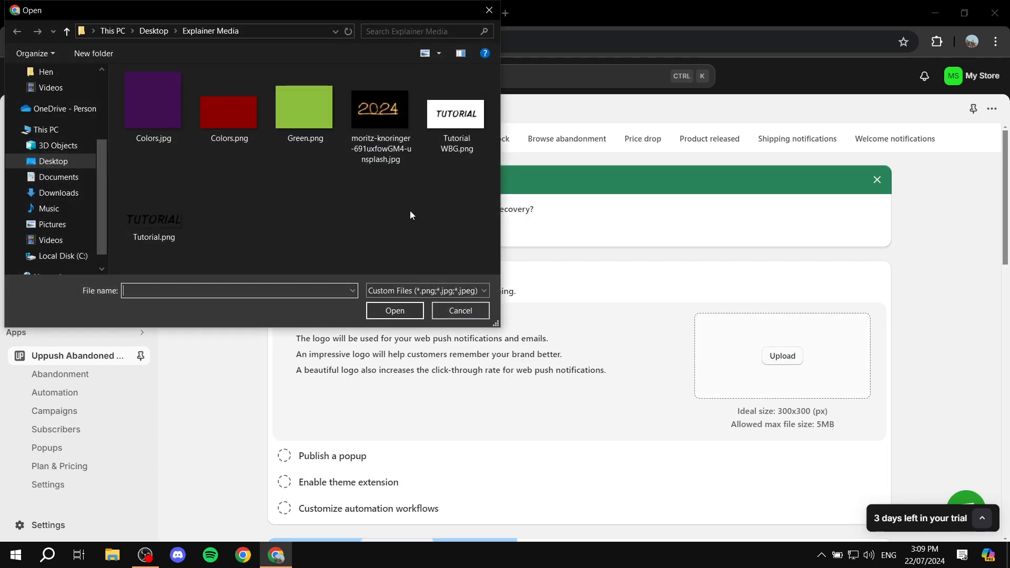
{"action": "double_click", "coordinate": [169, 216]}
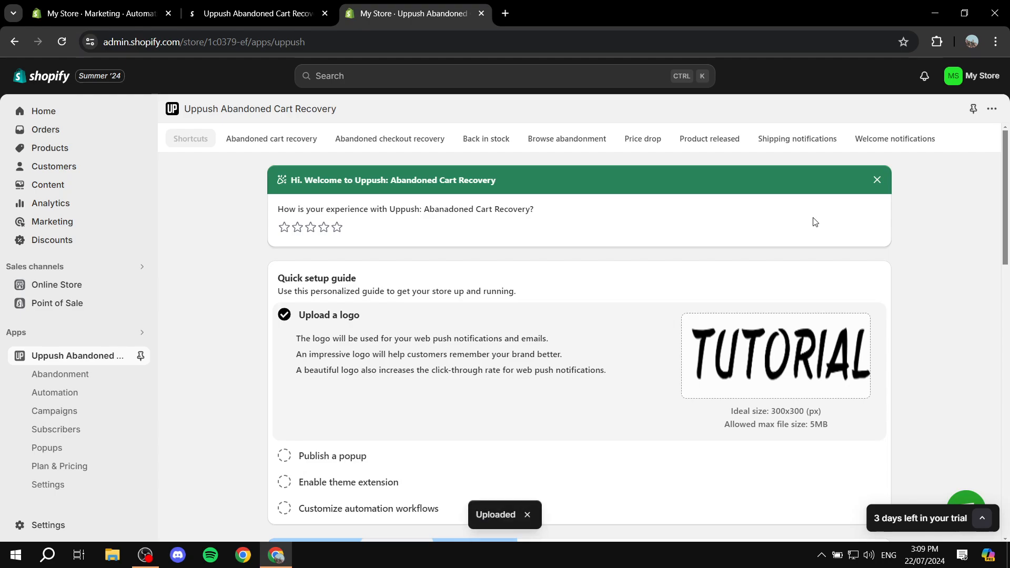
- Start the Publish a popup setup task, save the Dawn theme with the Uppush extension activated, and close the theme editor
{"action": "scroll", "coordinate": [528, 314], "scroll_direction": "down", "scroll_amount": 3}
{"action": "left_click", "coordinate": [347, 323]}
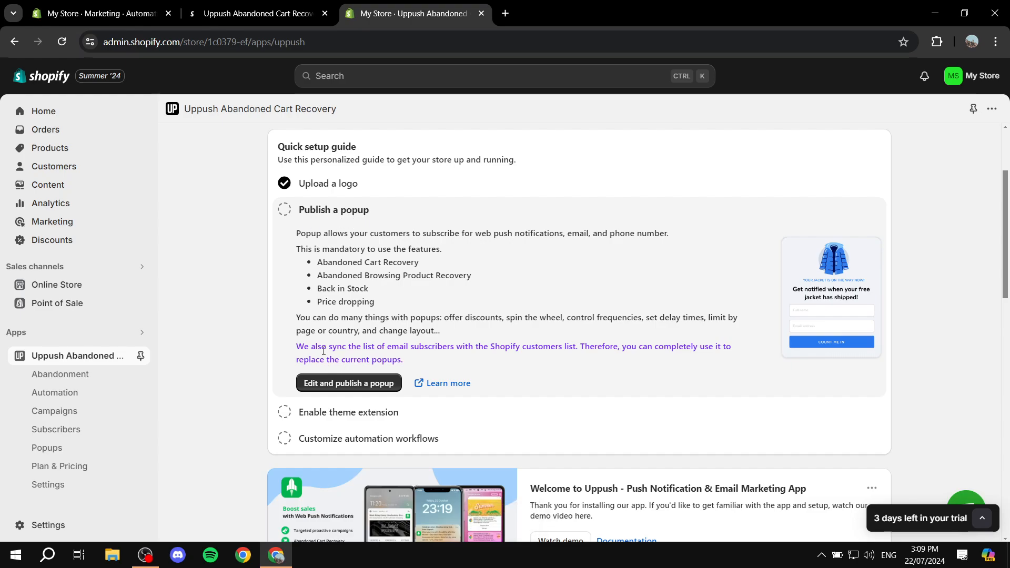
{"action": "left_click", "coordinate": [342, 384]}
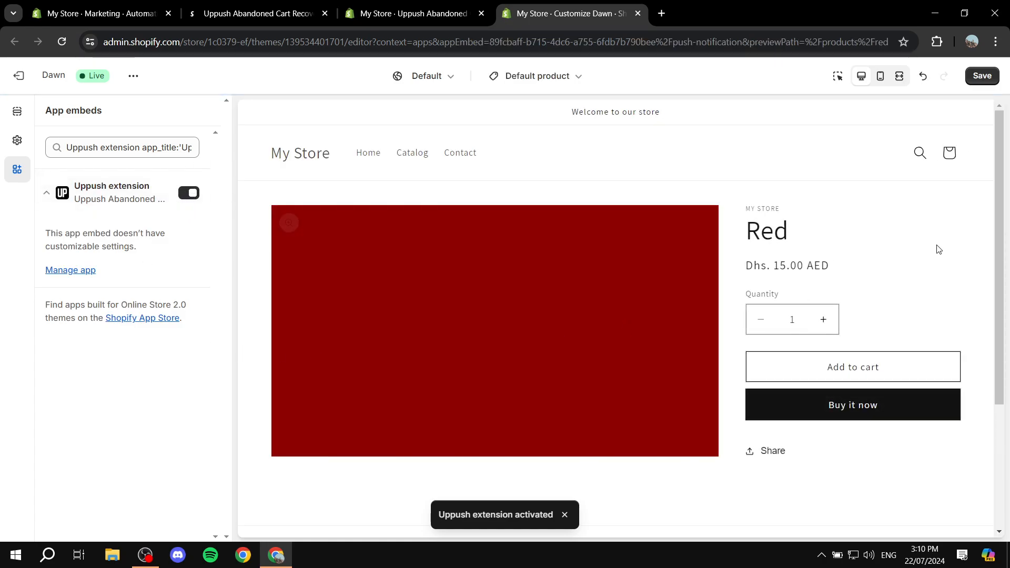
{"action": "left_click", "coordinate": [565, 516]}
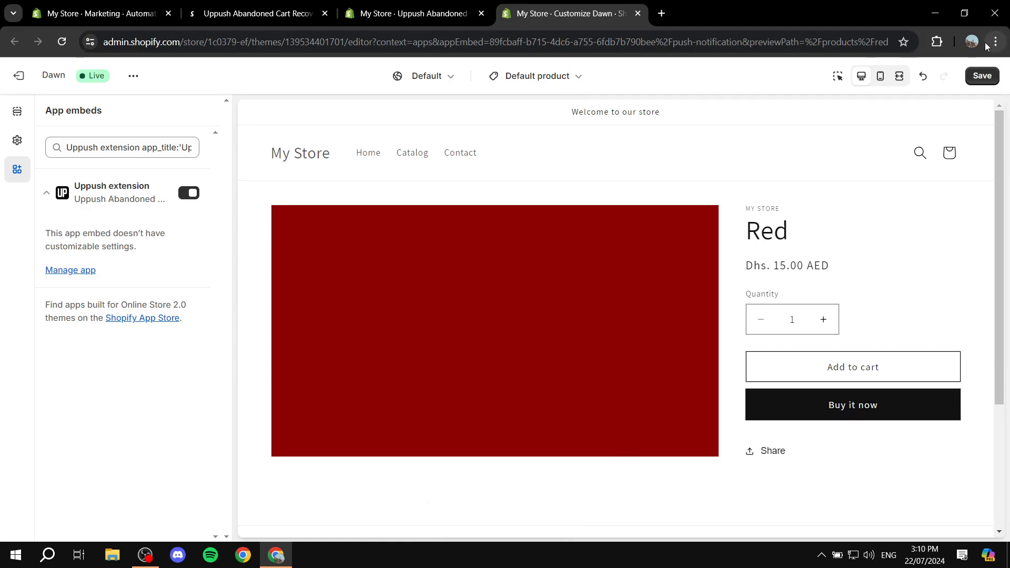
{"action": "left_click", "coordinate": [982, 76]}
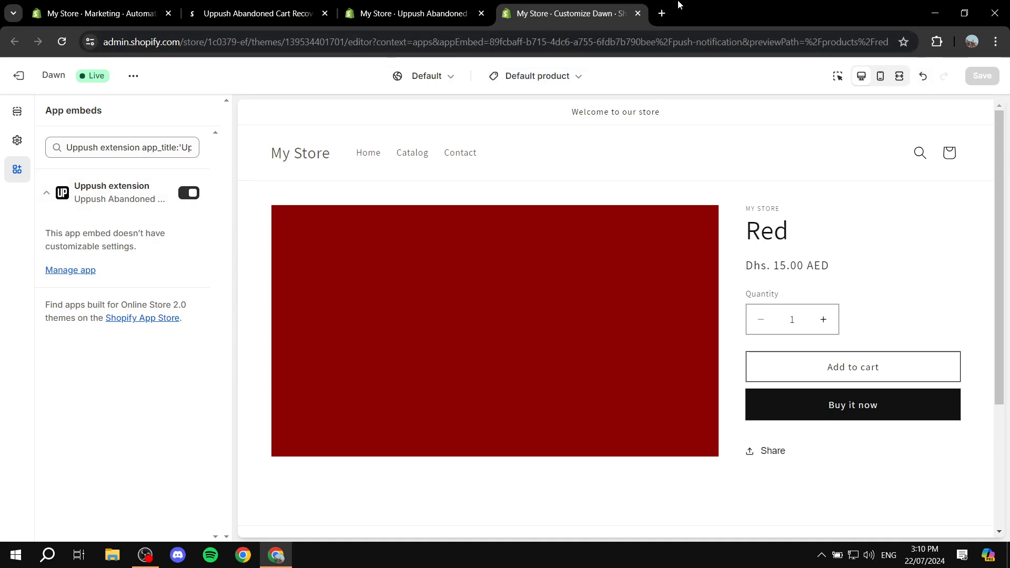
{"action": "left_click", "coordinate": [638, 13]}
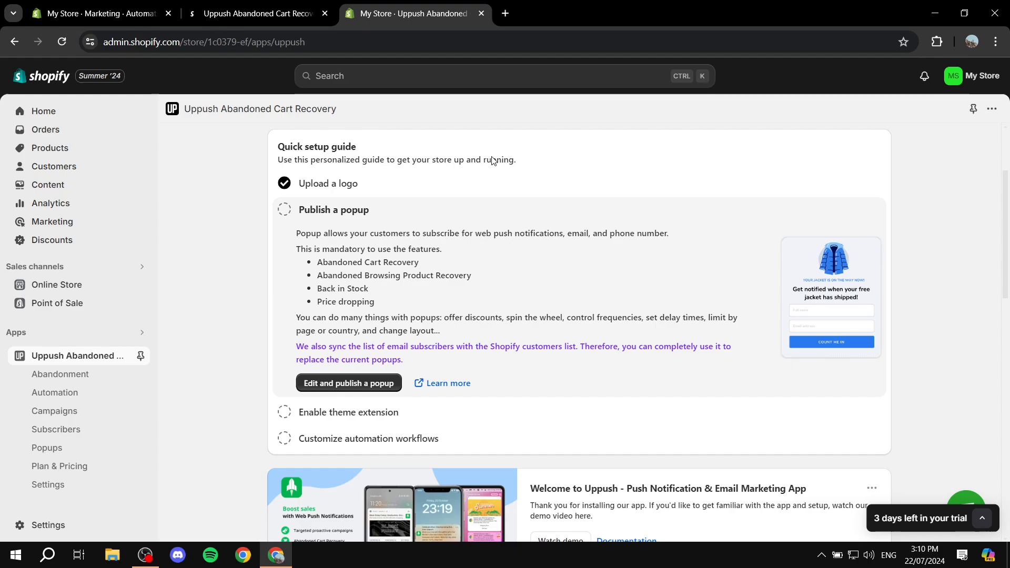
- Check the Uppush extension in the theme editor through the Enable theme extension task, and return to the setup guide
{"action": "left_click", "coordinate": [306, 413]}
{"action": "left_click", "coordinate": [354, 299]}
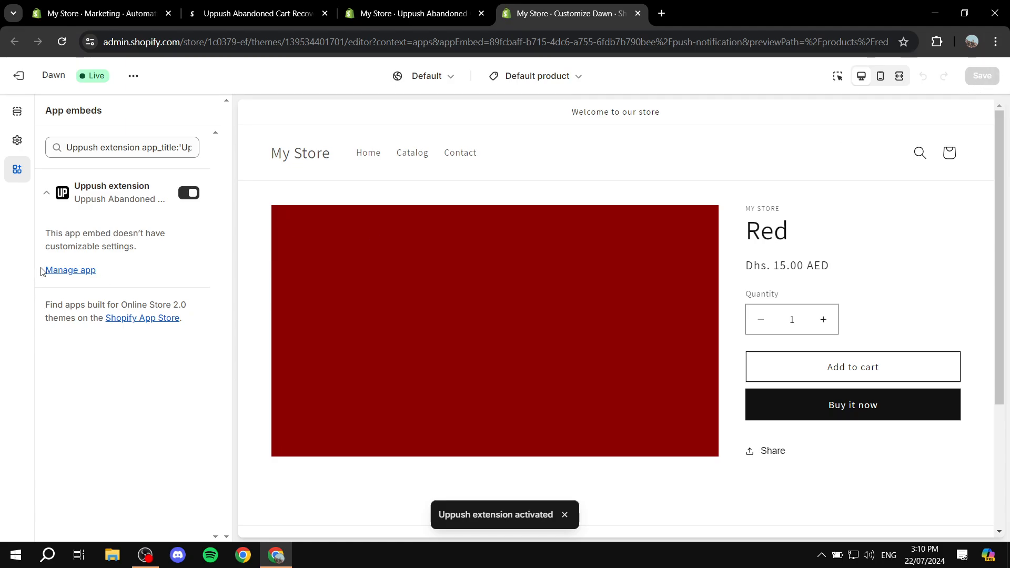
{"action": "left_click", "coordinate": [639, 14]}
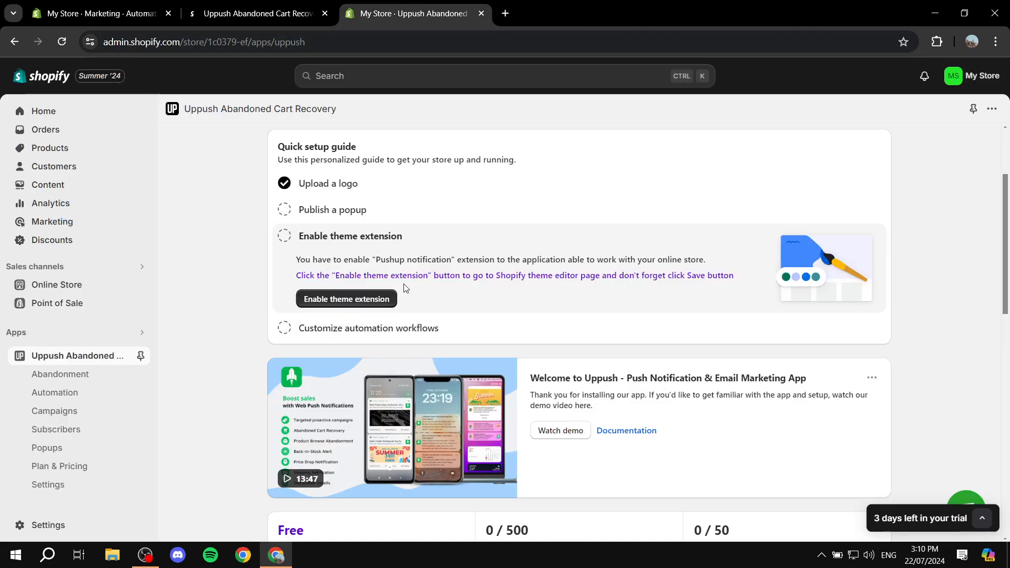
- Review the Customize automation workflows task and the Uppush dashboard statistics, and open the abandoned cart recovery shortcut
{"action": "left_click", "coordinate": [346, 329]}
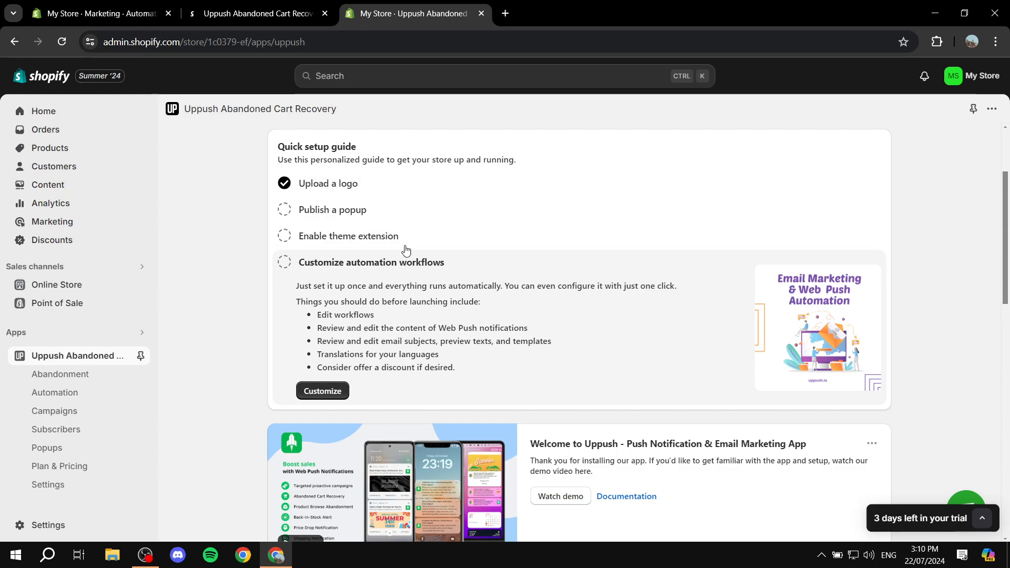
{"action": "scroll", "coordinate": [367, 232], "scroll_direction": "up", "scroll_amount": 3}
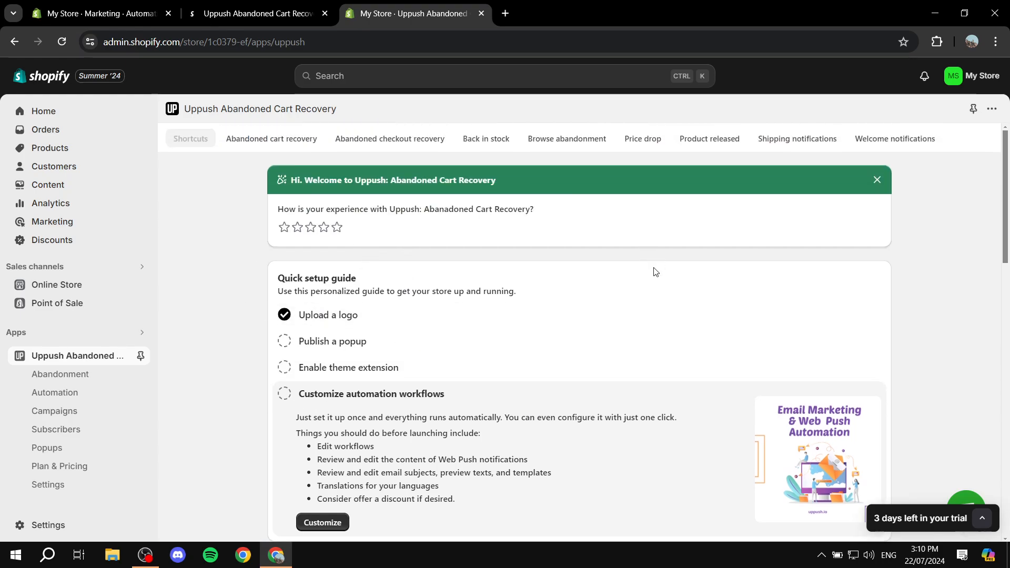
{"action": "scroll", "coordinate": [655, 272], "scroll_direction": "down", "scroll_amount": 10}
{"action": "scroll", "coordinate": [327, 295], "scroll_direction": "up", "scroll_amount": 9}
{"action": "scroll", "coordinate": [747, 295], "scroll_direction": "down", "scroll_amount": 8}
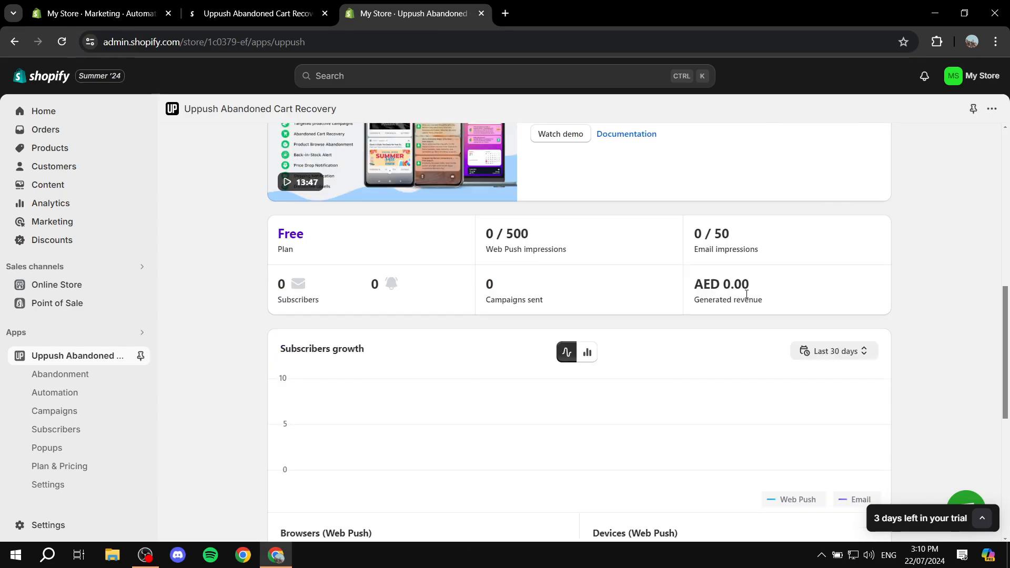
{"action": "scroll", "coordinate": [746, 295], "scroll_direction": "down", "scroll_amount": 2}
{"action": "scroll", "coordinate": [686, 223], "scroll_direction": "up", "scroll_amount": 10}
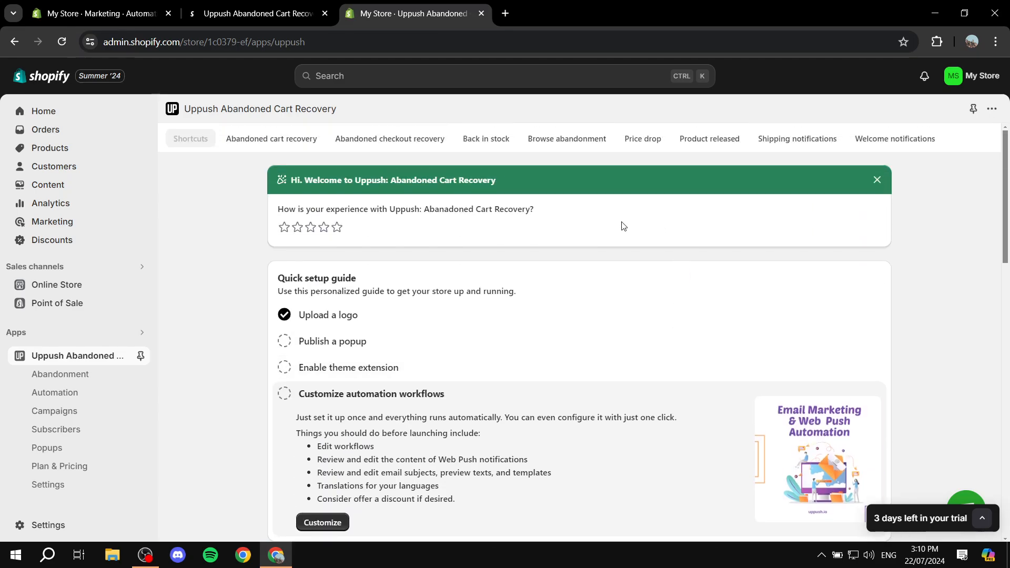
{"action": "left_click", "coordinate": [297, 136]}
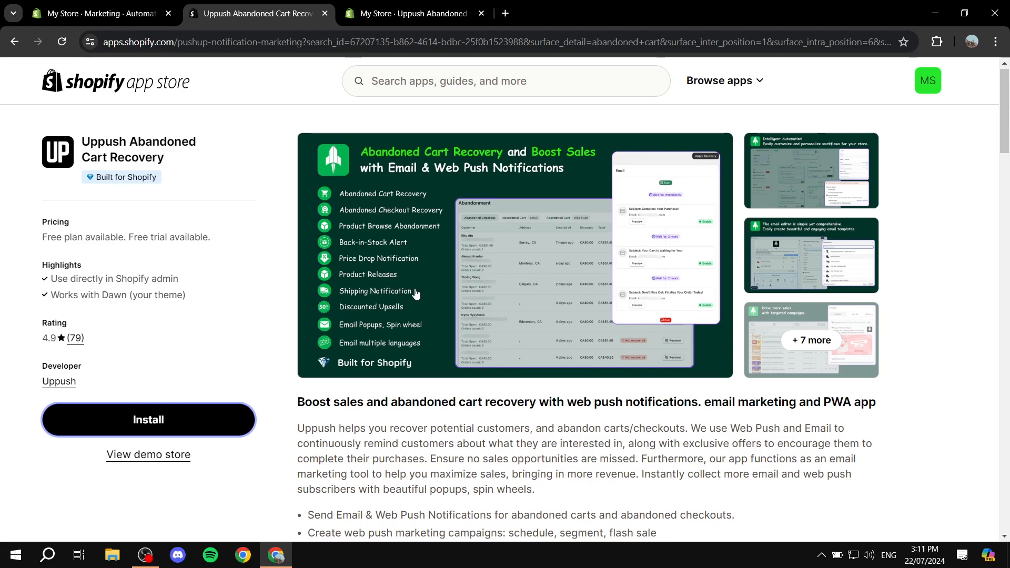
- Review the Uppush pricing plans on its app store page, including the free plan's email allowance, and close the page
{"action": "scroll", "coordinate": [416, 293], "scroll_direction": "down", "scroll_amount": 5}
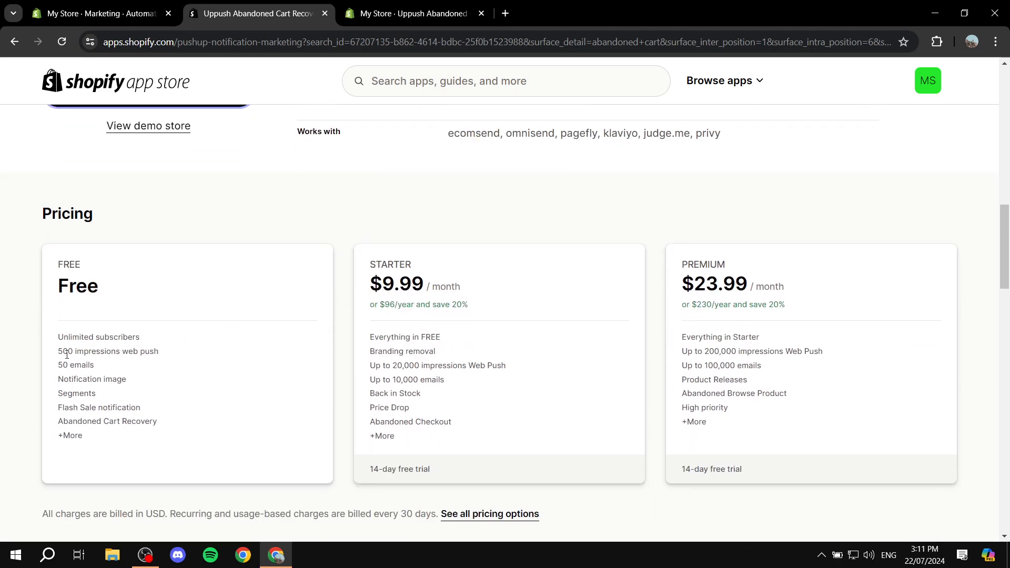
{"action": "left_click_drag", "start_coordinate": [58, 366], "coordinate": [116, 371]}
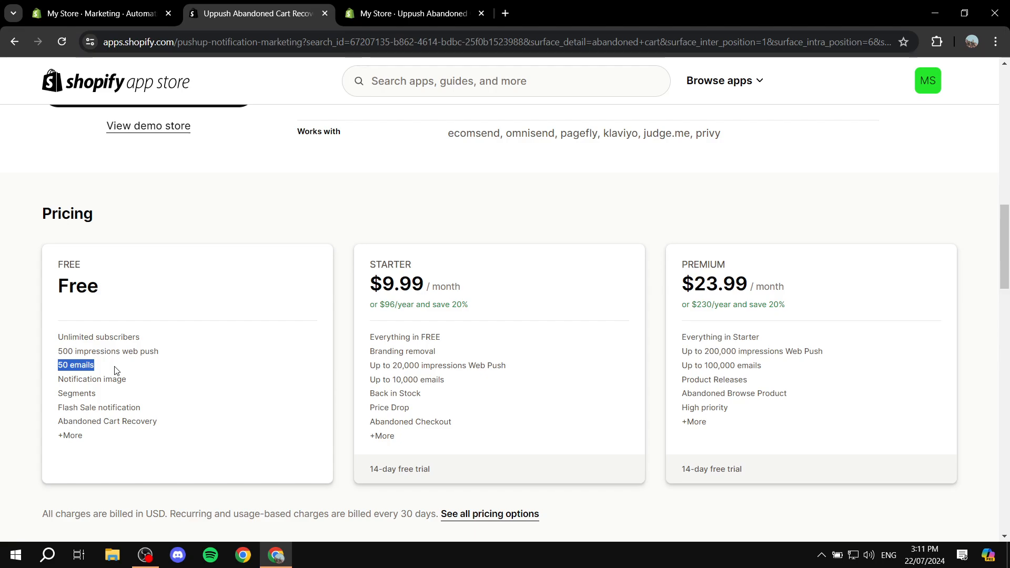
{"action": "left_click", "coordinate": [148, 365]}
{"action": "scroll", "coordinate": [463, 316], "scroll_direction": "up", "scroll_amount": 15}
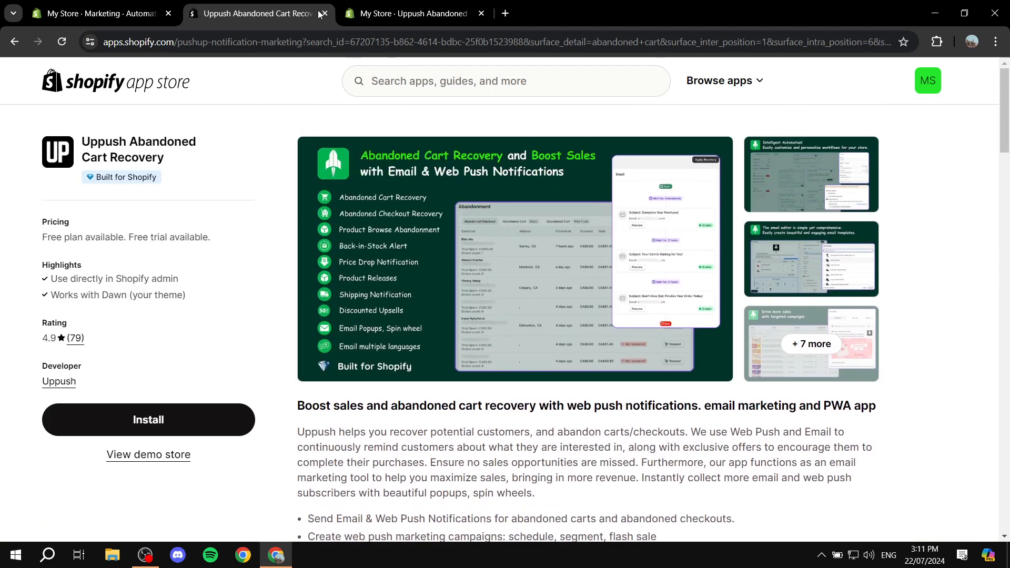
{"action": "left_click", "coordinate": [325, 14]}
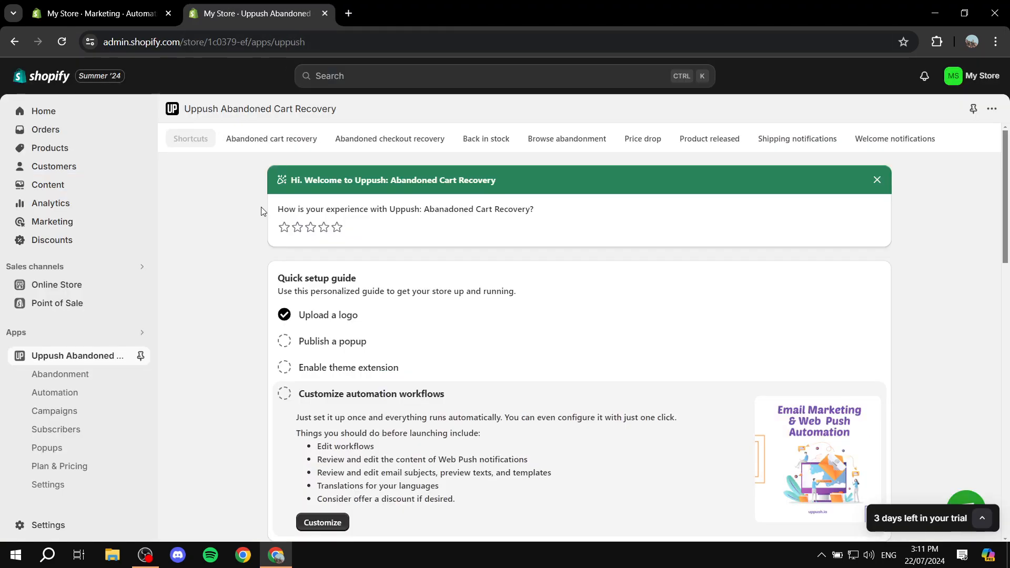
- Open the abandoned cart recovery workflow and examine its trigger, web push blocks and wait times
{"action": "left_click", "coordinate": [271, 141]}
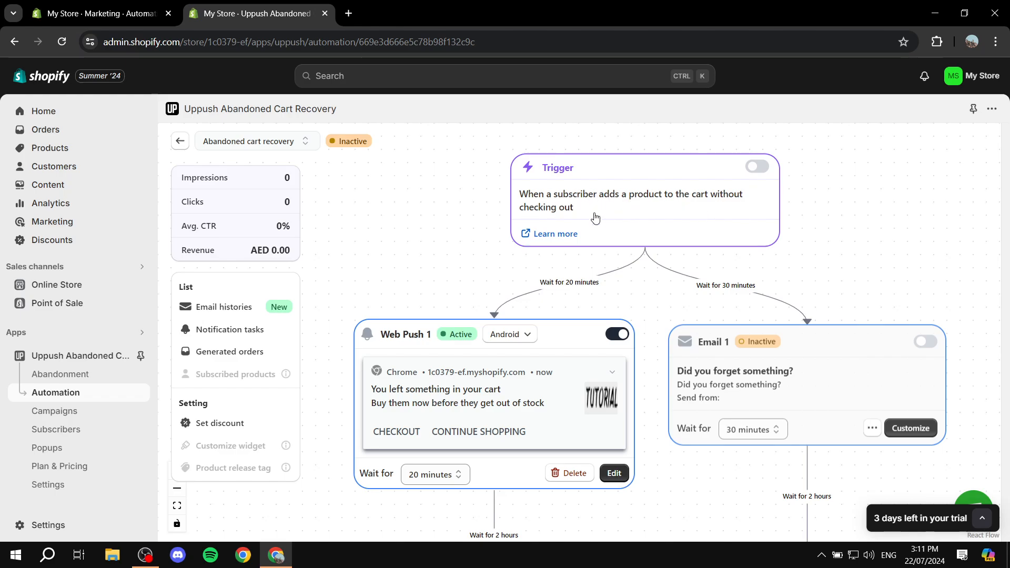
{"action": "scroll", "coordinate": [401, 253], "scroll_direction": "down", "scroll_amount": 2}
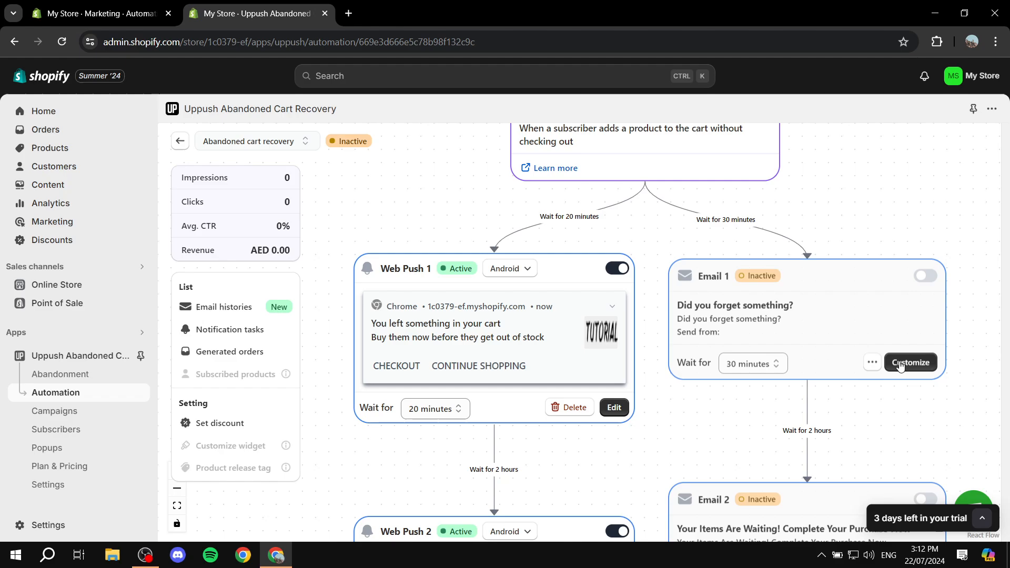
{"action": "scroll", "coordinate": [896, 333], "scroll_direction": "down", "scroll_amount": 1}
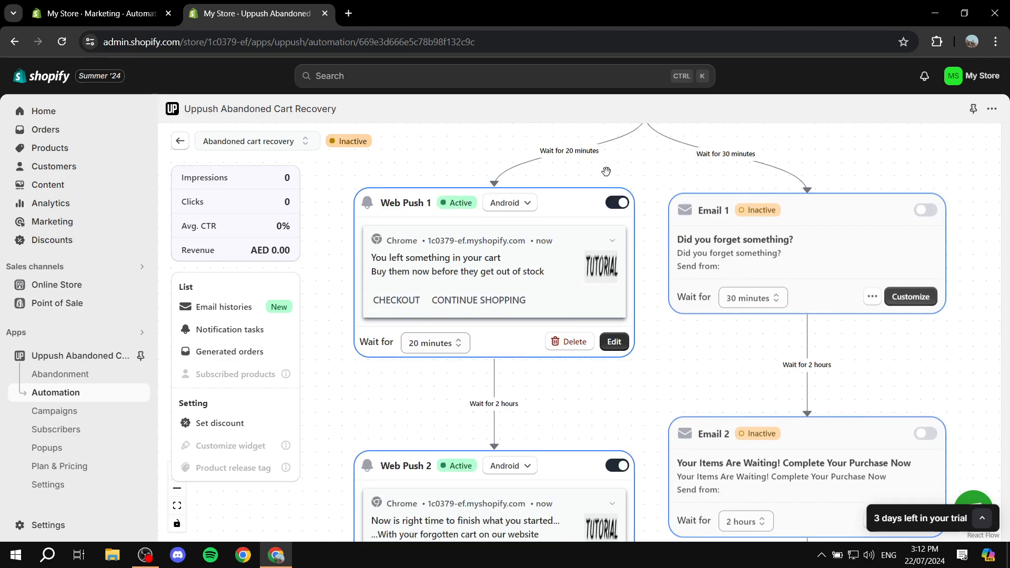
{"action": "scroll", "coordinate": [606, 171], "scroll_direction": "up", "scroll_amount": 2}
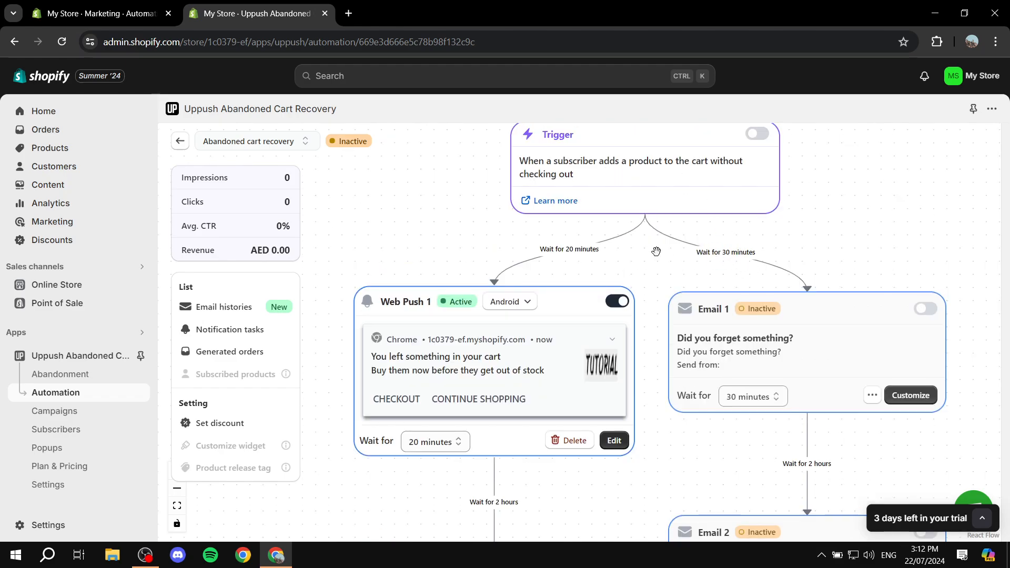
{"action": "scroll", "coordinate": [562, 257], "scroll_direction": "down", "scroll_amount": 4}
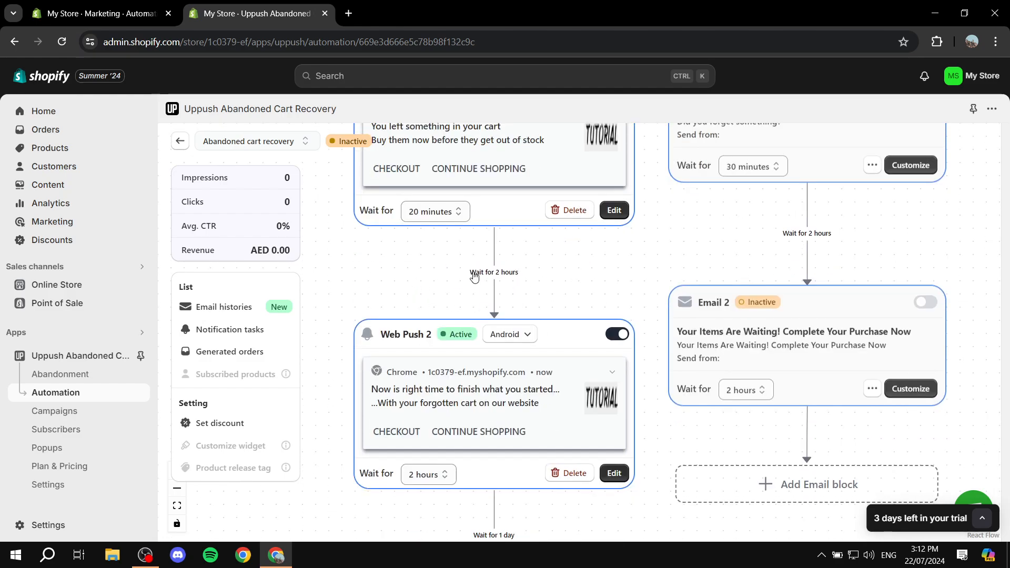
{"action": "scroll", "coordinate": [495, 314], "scroll_direction": "down", "scroll_amount": 1}
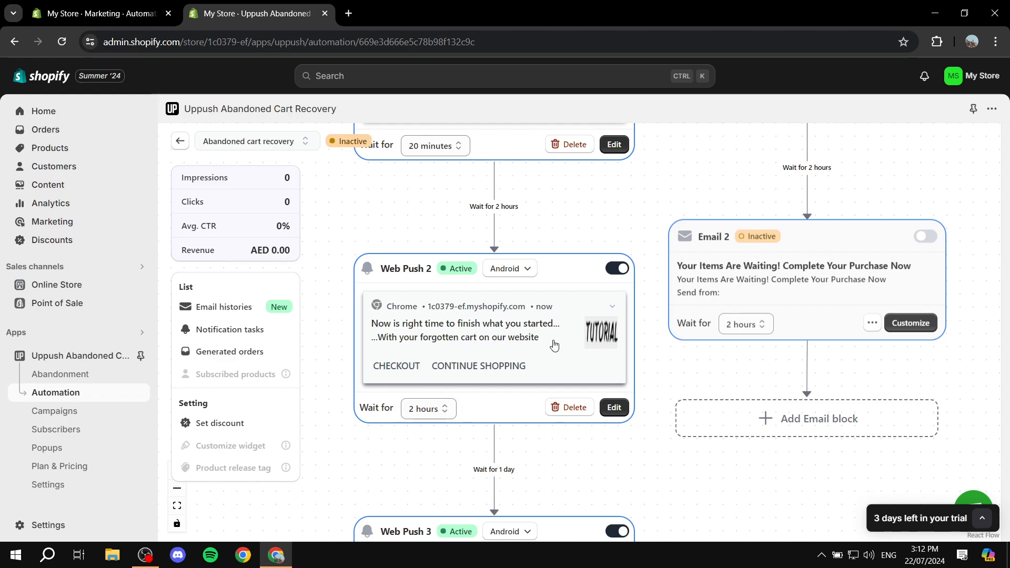
{"action": "left_click_drag", "start_coordinate": [634, 325], "coordinate": [646, 197]}
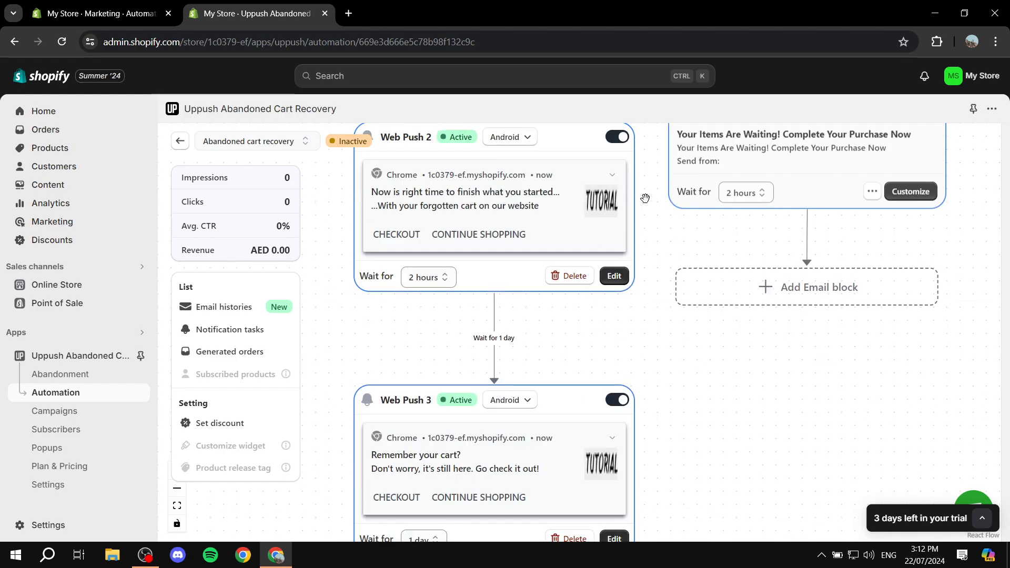
{"action": "scroll", "coordinate": [420, 279], "scroll_direction": "down", "scroll_amount": 3}
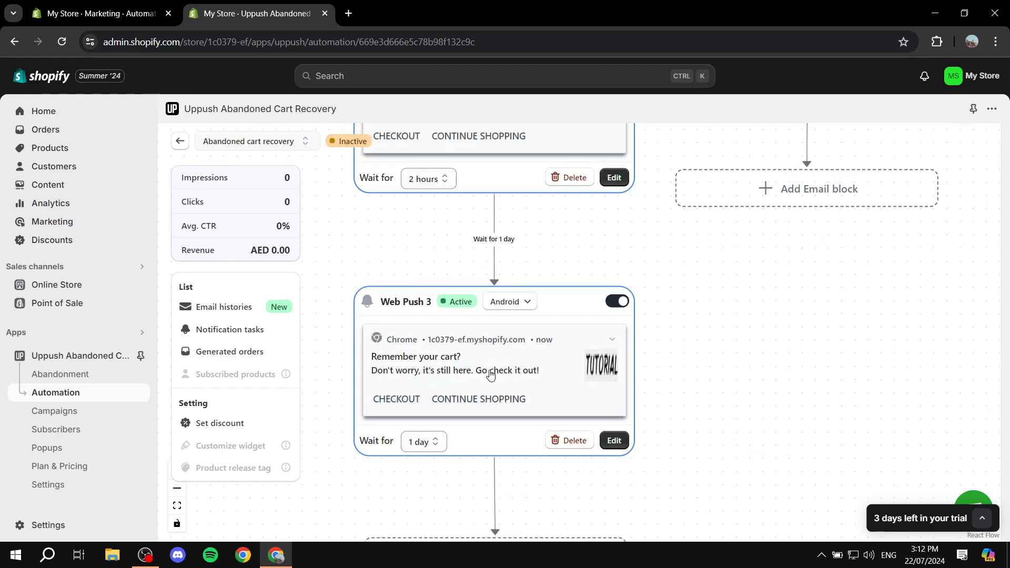
{"action": "scroll", "coordinate": [713, 361], "scroll_direction": "down", "scroll_amount": 5}
{"action": "scroll", "coordinate": [819, 361], "scroll_direction": "up", "scroll_amount": 10}
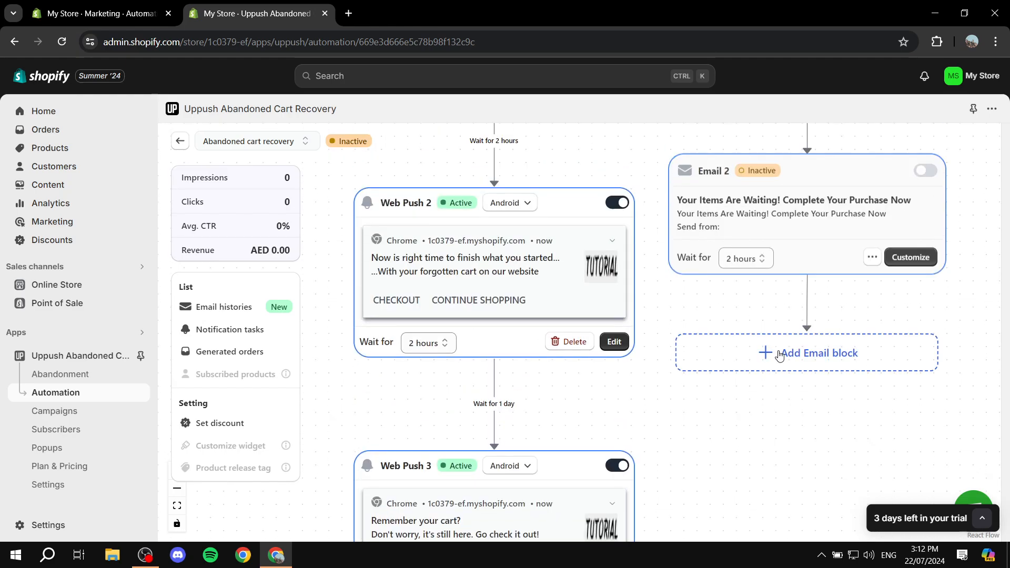
- Examine the workflow's email branch with its wait times, and check the status of the whole workflow
{"action": "scroll", "coordinate": [780, 356], "scroll_direction": "up", "scroll_amount": 6}
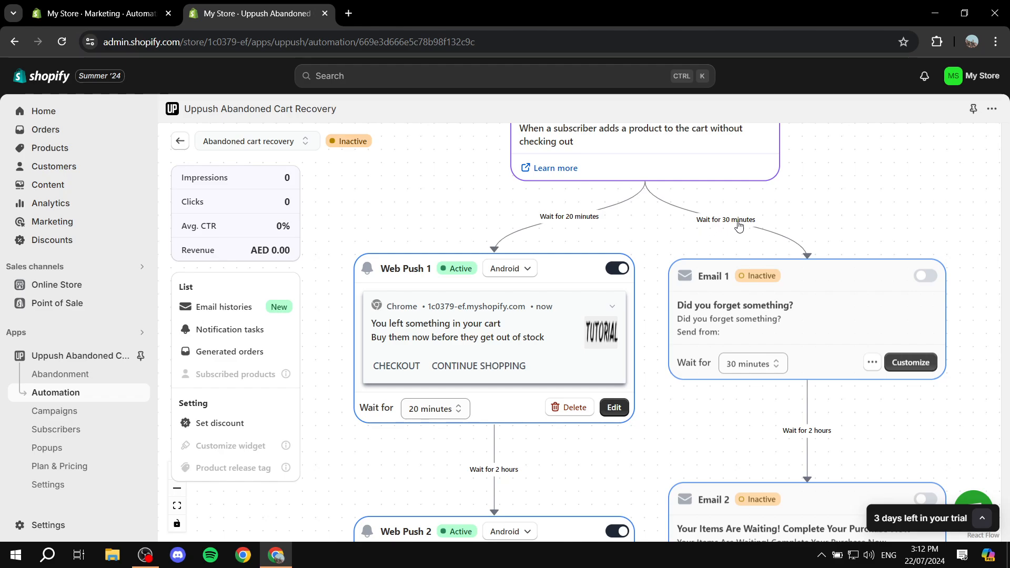
{"action": "scroll", "coordinate": [779, 248], "scroll_direction": "down", "scroll_amount": 4}
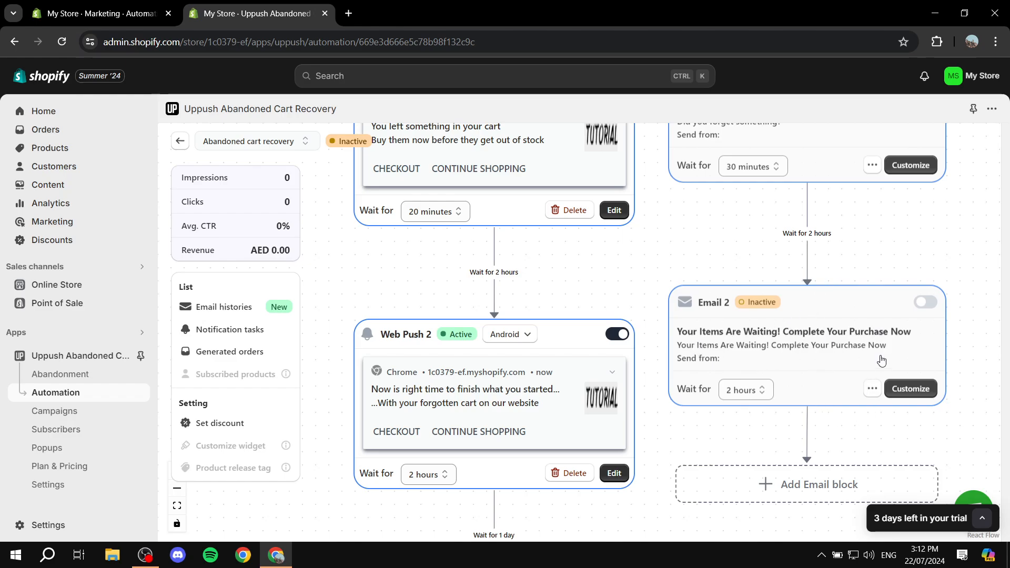
{"action": "scroll", "coordinate": [882, 360], "scroll_direction": "down", "scroll_amount": 2}
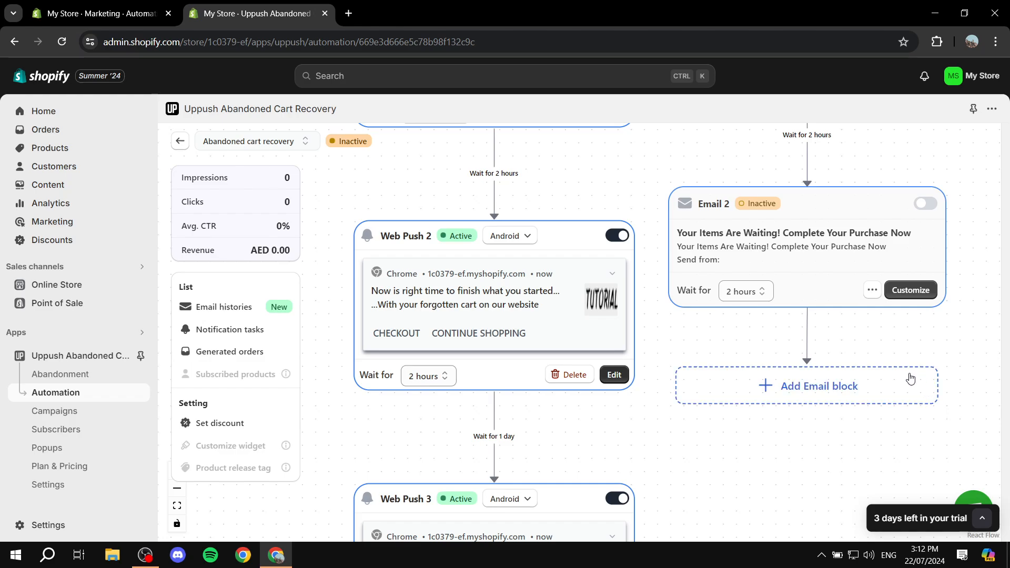
{"action": "scroll", "coordinate": [911, 379], "scroll_direction": "up", "scroll_amount": 6}
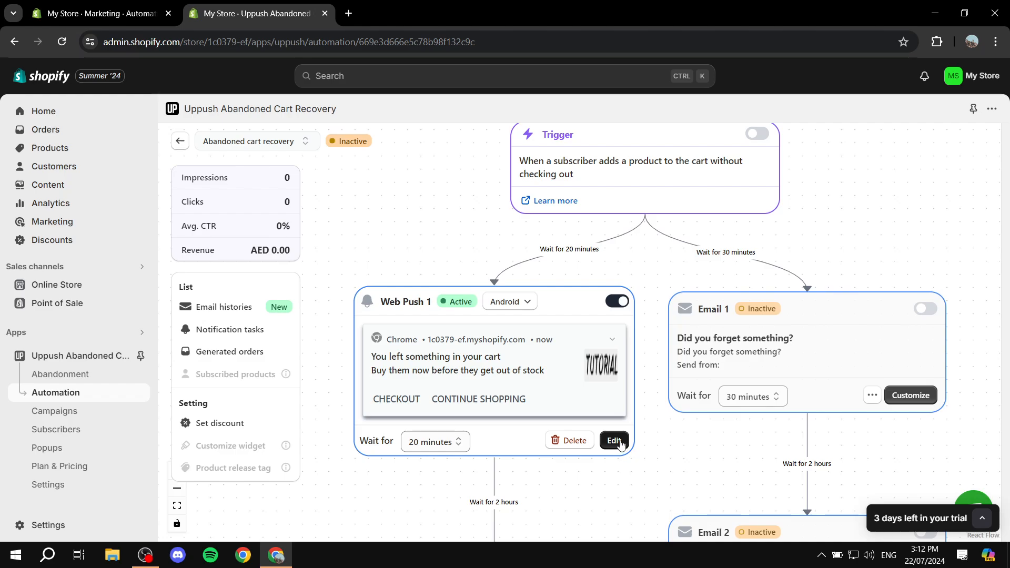
{"action": "scroll", "coordinate": [570, 359], "scroll_direction": "up", "scroll_amount": 4}
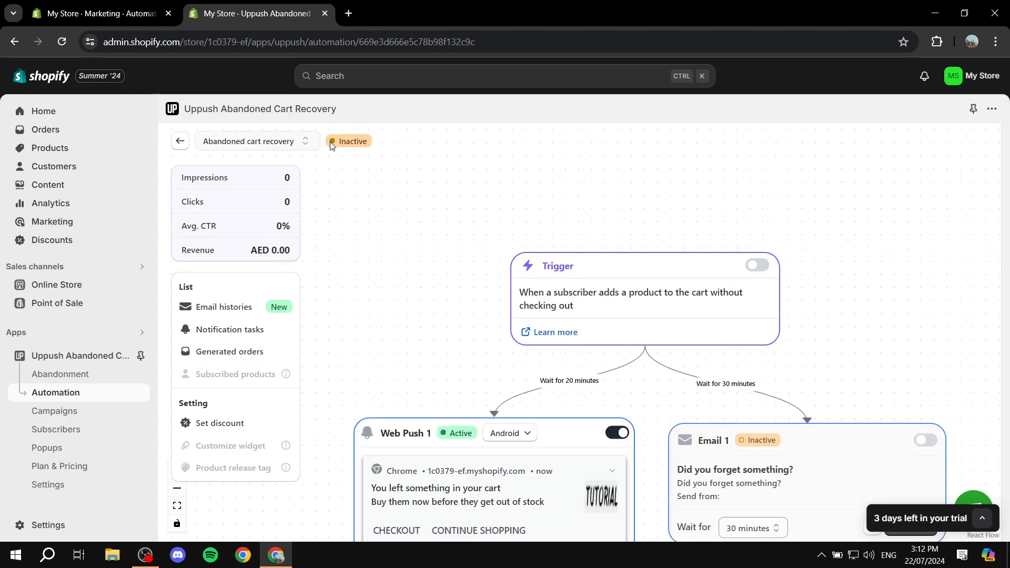
{"action": "left_click_drag", "start_coordinate": [330, 142], "coordinate": [373, 143]}
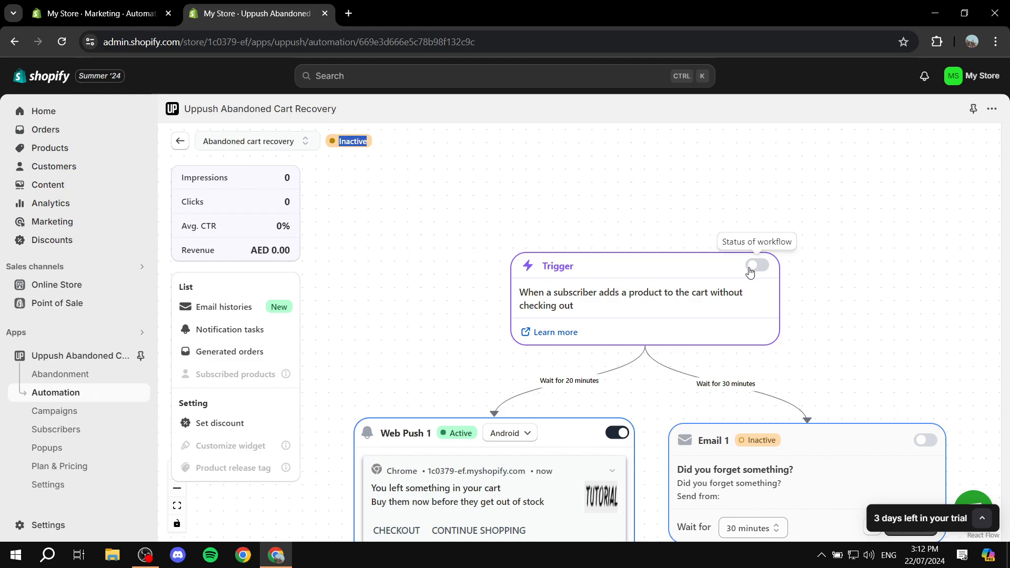
- Open Web Push 1 for editing and set its title to "You left something in your cart!"
{"action": "scroll", "coordinate": [713, 198], "scroll_direction": "down", "scroll_amount": 4}
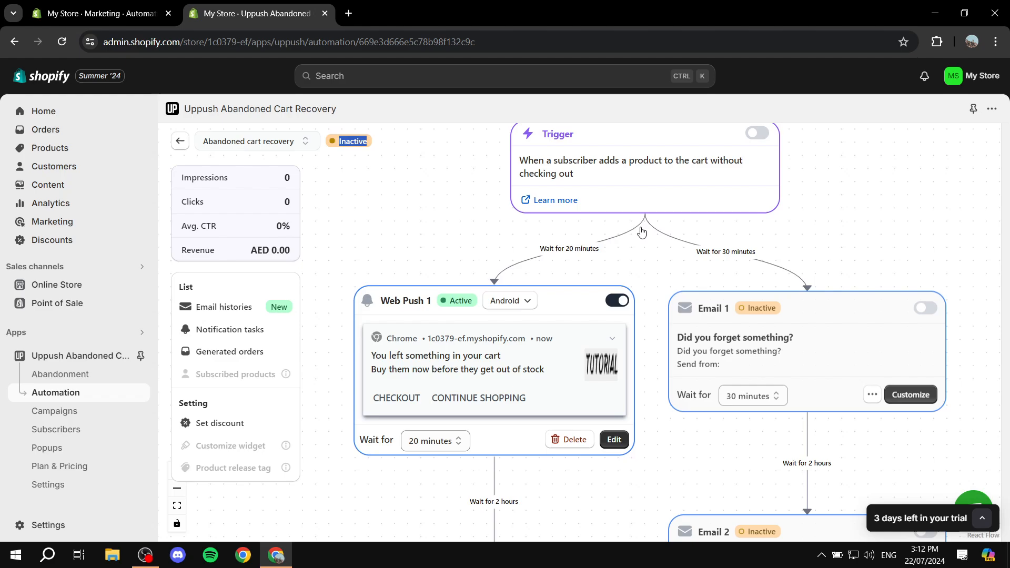
{"action": "left_click", "coordinate": [610, 441]}
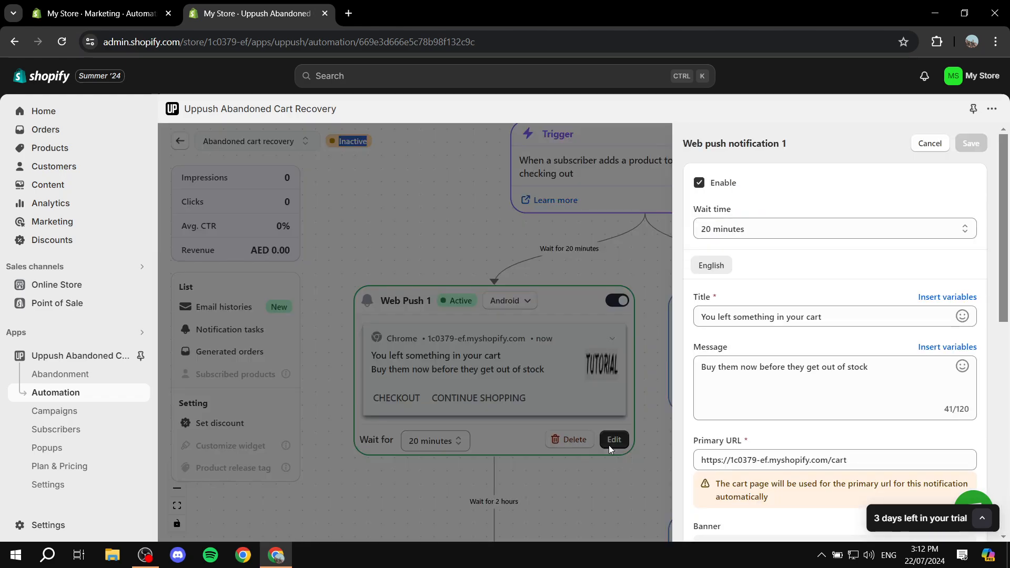
{"action": "scroll", "coordinate": [825, 264], "scroll_direction": "down", "scroll_amount": 1}
{"action": "left_click_drag", "start_coordinate": [834, 251], "coordinate": [657, 254]}
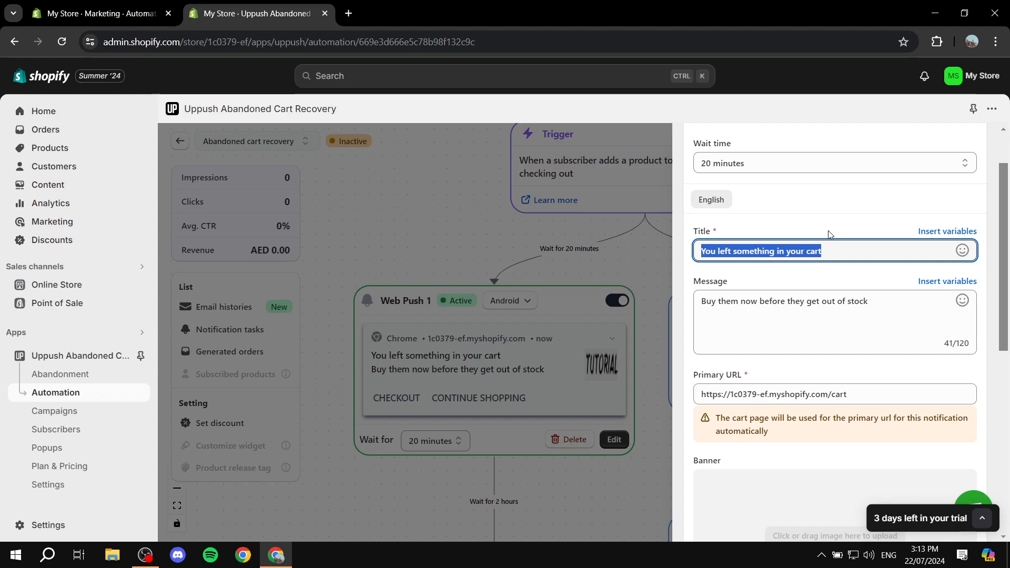
{"action": "left_click", "coordinate": [855, 247]}
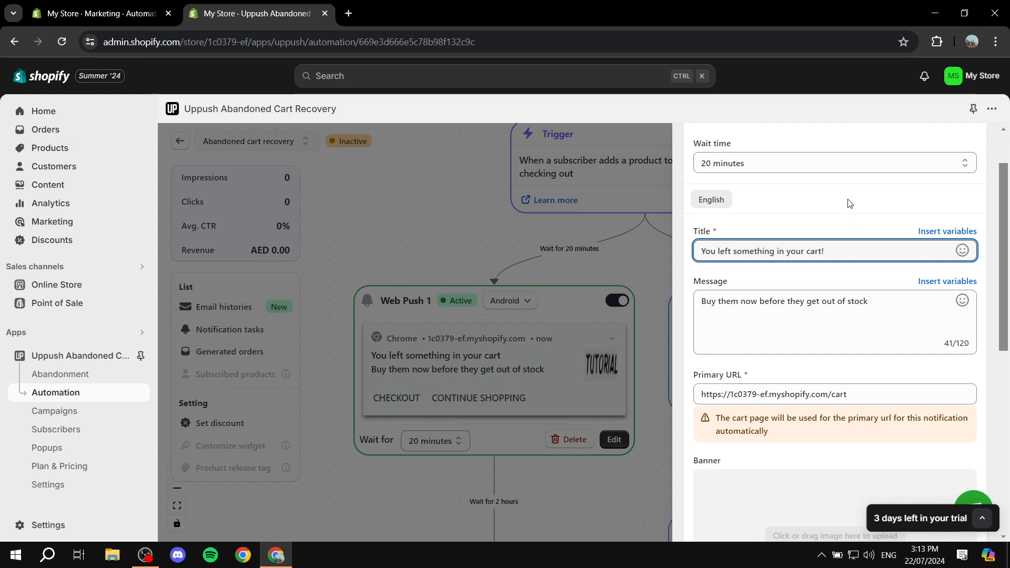
- Set the Web Push 1 message to "Buy them now before they get out of stock!!!!", save the notification and close its settings
{"action": "left_click", "coordinate": [900, 305]}
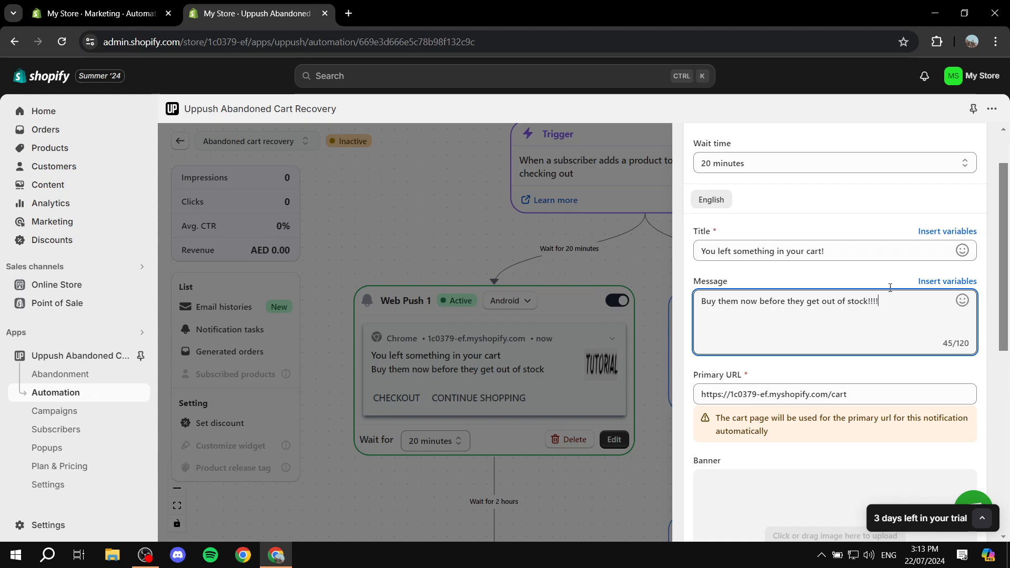
{"action": "left_click", "coordinate": [854, 223]}
{"action": "scroll", "coordinate": [852, 225], "scroll_direction": "down", "scroll_amount": 6}
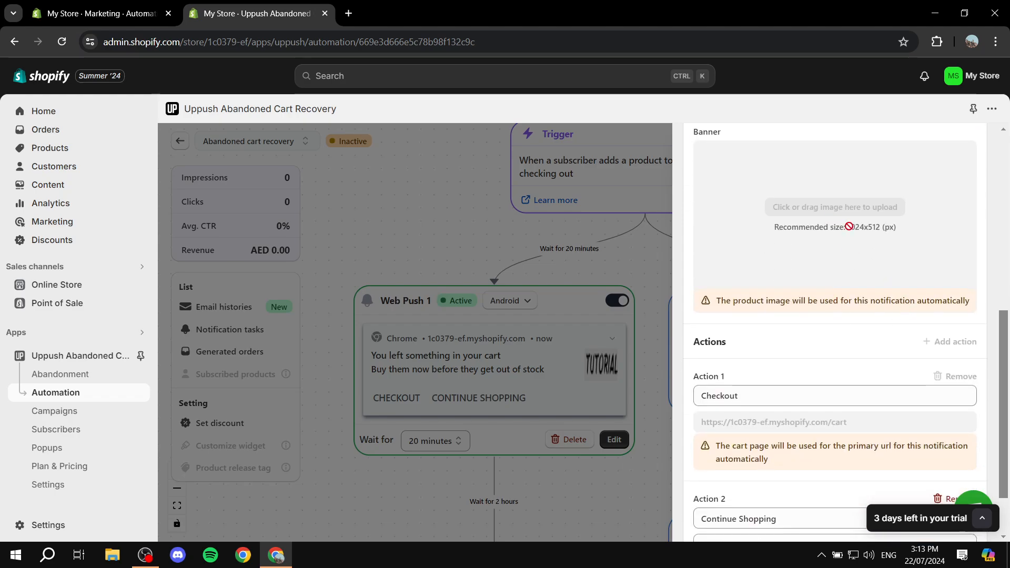
{"action": "scroll", "coordinate": [844, 248], "scroll_direction": "up", "scroll_amount": 7}
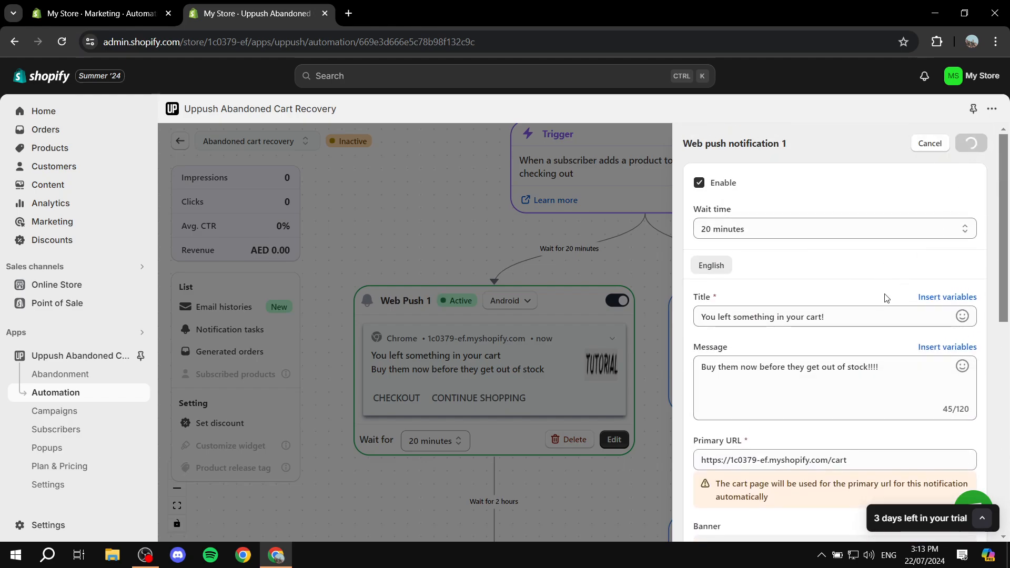
{"action": "scroll", "coordinate": [877, 302], "scroll_direction": "down", "scroll_amount": 5}
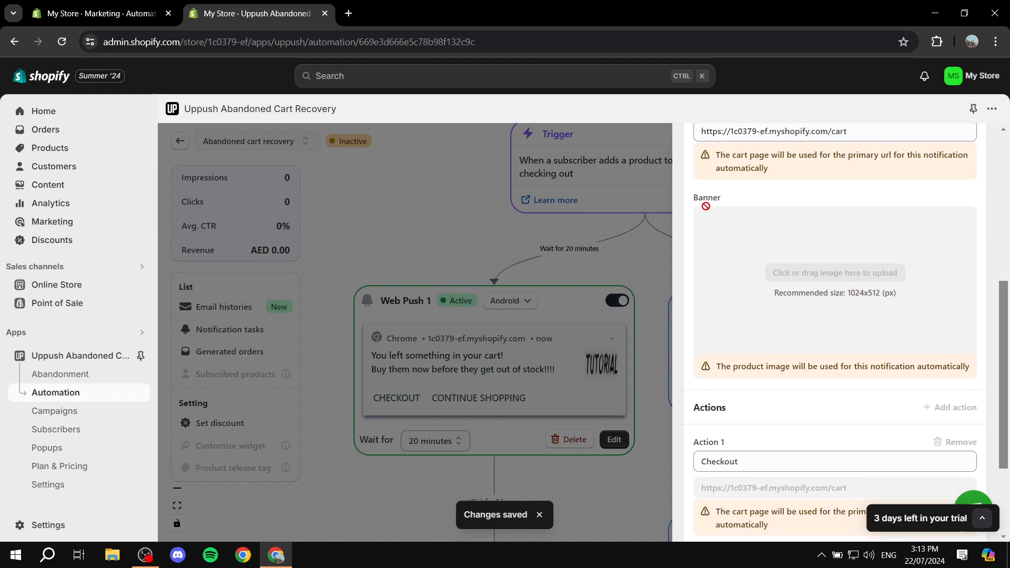
{"action": "left_click", "coordinate": [648, 214]}
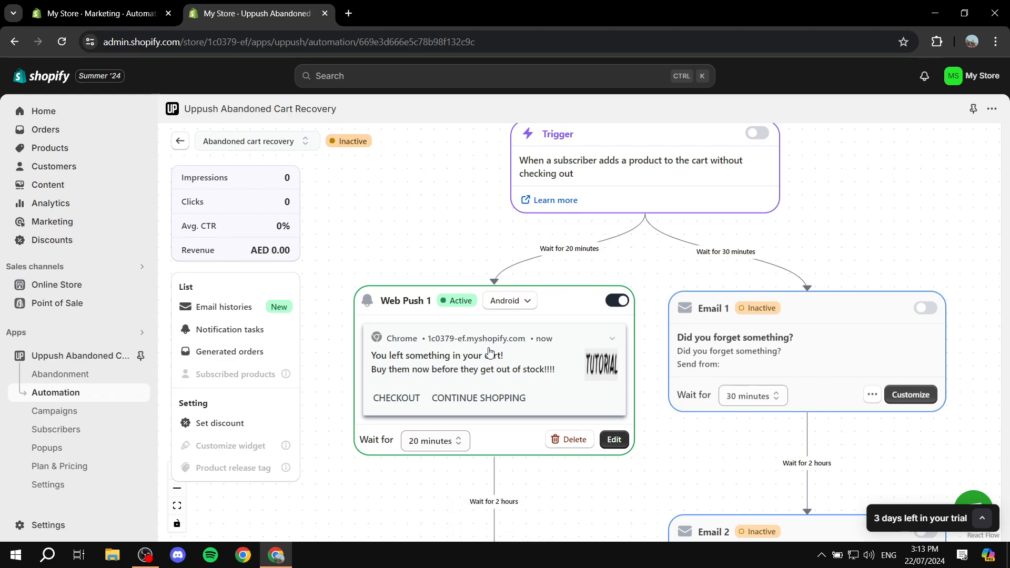
- Open the Email 1 block's settings and review its subject, preview text and sender options
{"action": "scroll", "coordinate": [624, 388], "scroll_direction": "down", "scroll_amount": 4}
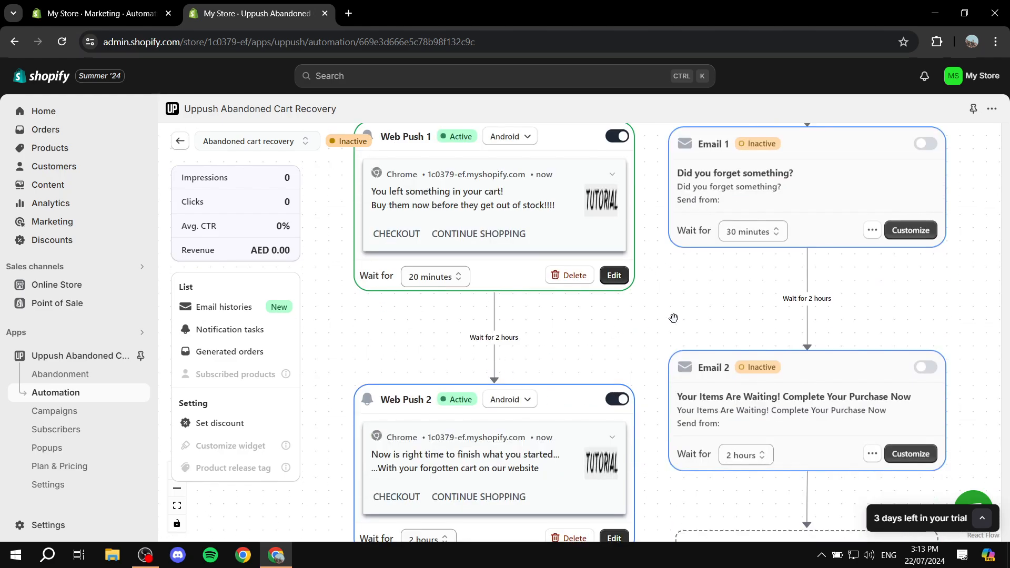
{"action": "scroll", "coordinate": [624, 325], "scroll_direction": "up", "scroll_amount": 5}
{"action": "scroll", "coordinate": [973, 400], "scroll_direction": "down", "scroll_amount": 2}
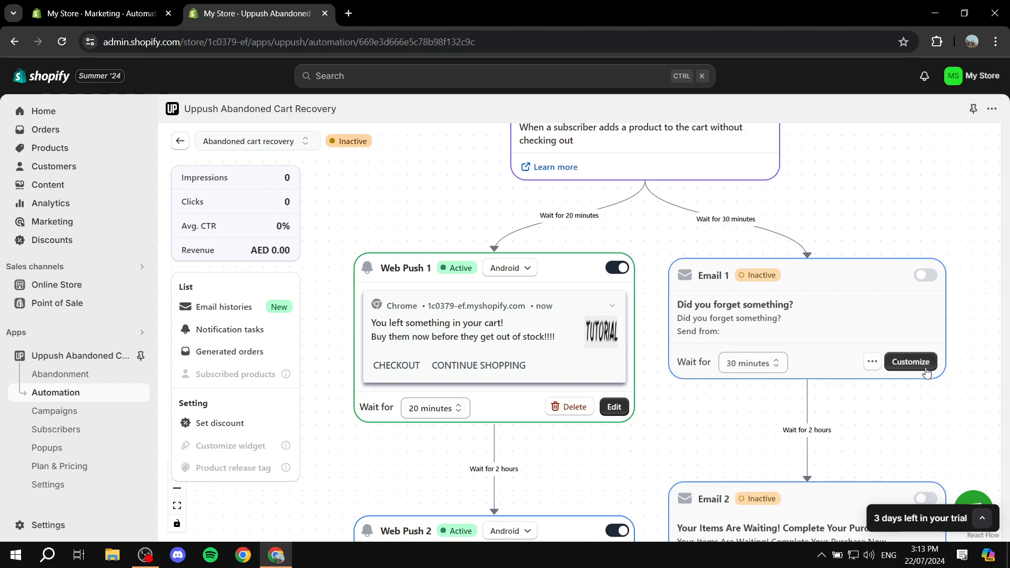
{"action": "left_click", "coordinate": [918, 363]}
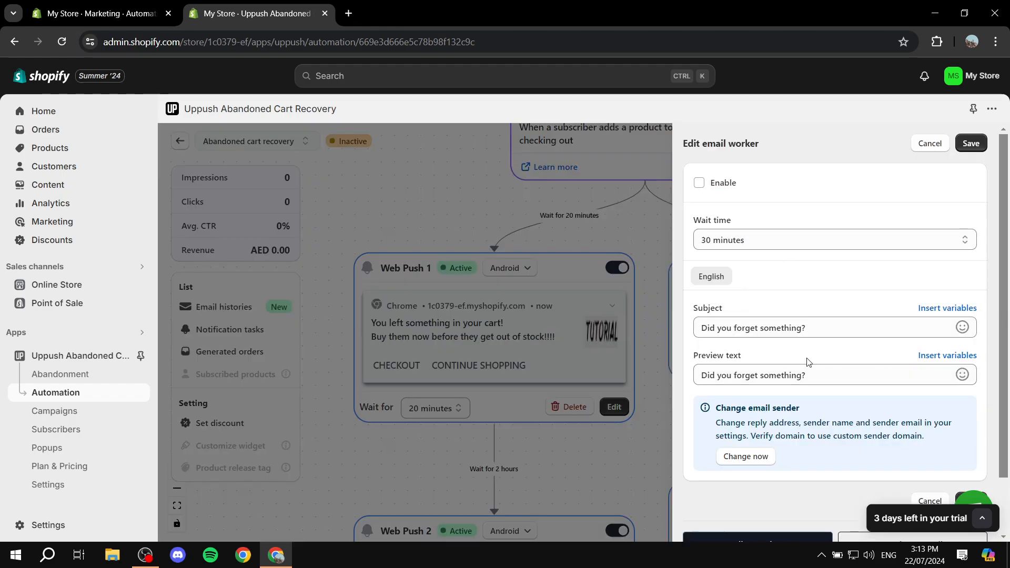
{"action": "left_click_drag", "start_coordinate": [836, 327], "coordinate": [700, 327]}
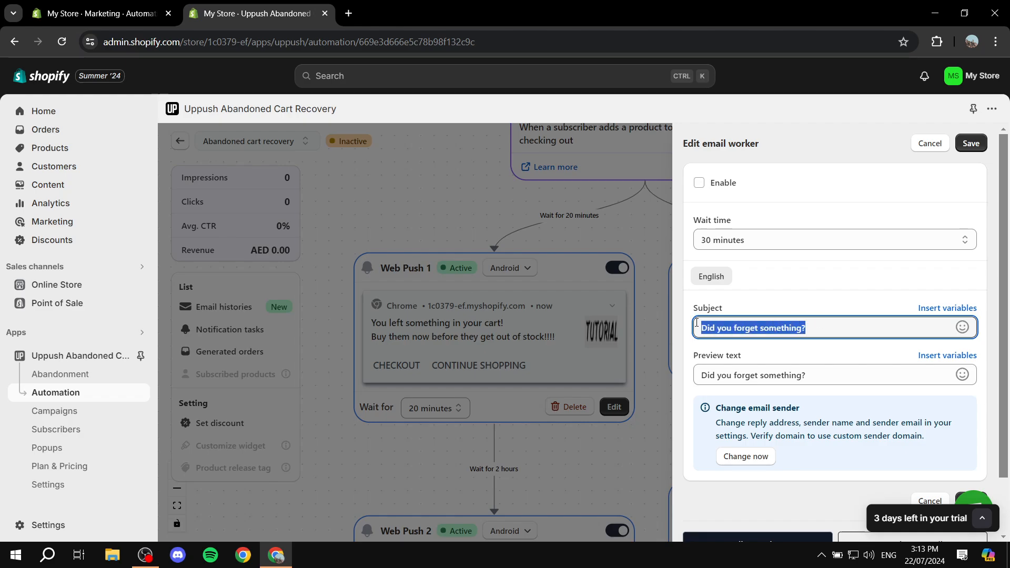
{"action": "left_click", "coordinate": [860, 375]}
{"action": "scroll", "coordinate": [846, 350], "scroll_direction": "down", "scroll_amount": 2}
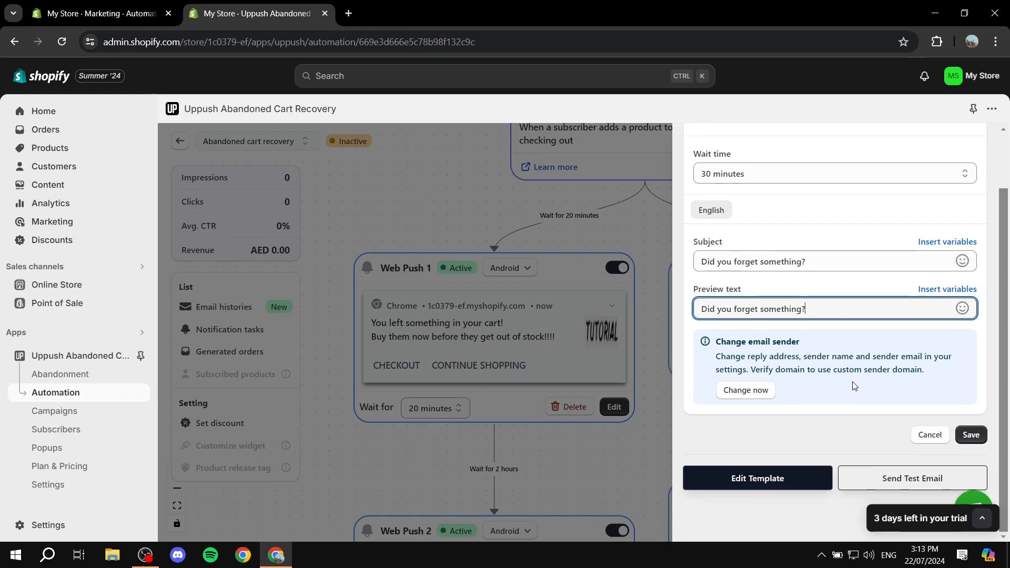
- Open the Email 1 template for editing and review its layout and greeting text with the subscriber and product variables
{"action": "left_click", "coordinate": [772, 489]}
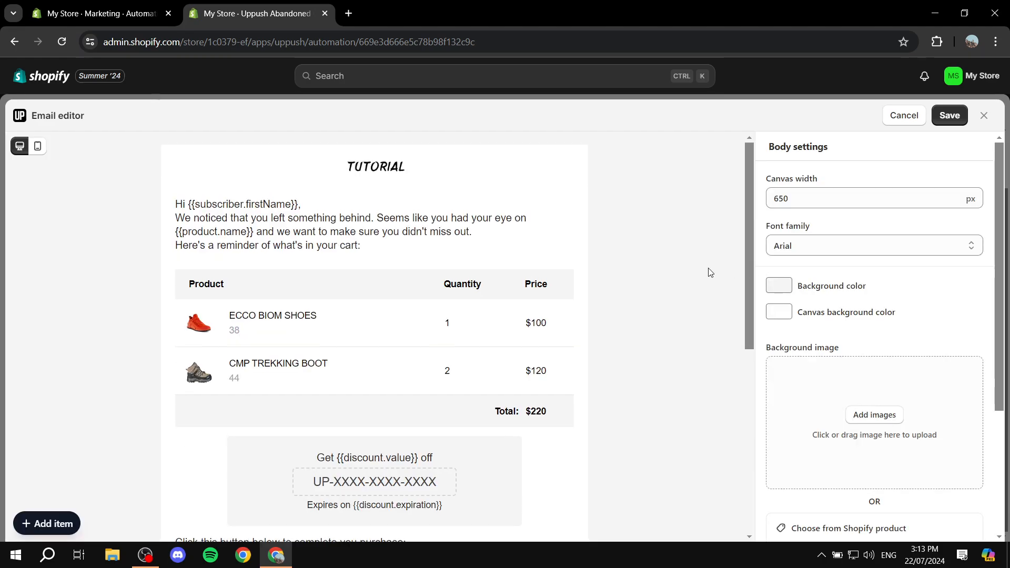
{"action": "scroll", "coordinate": [548, 318], "scroll_direction": "down", "scroll_amount": 7}
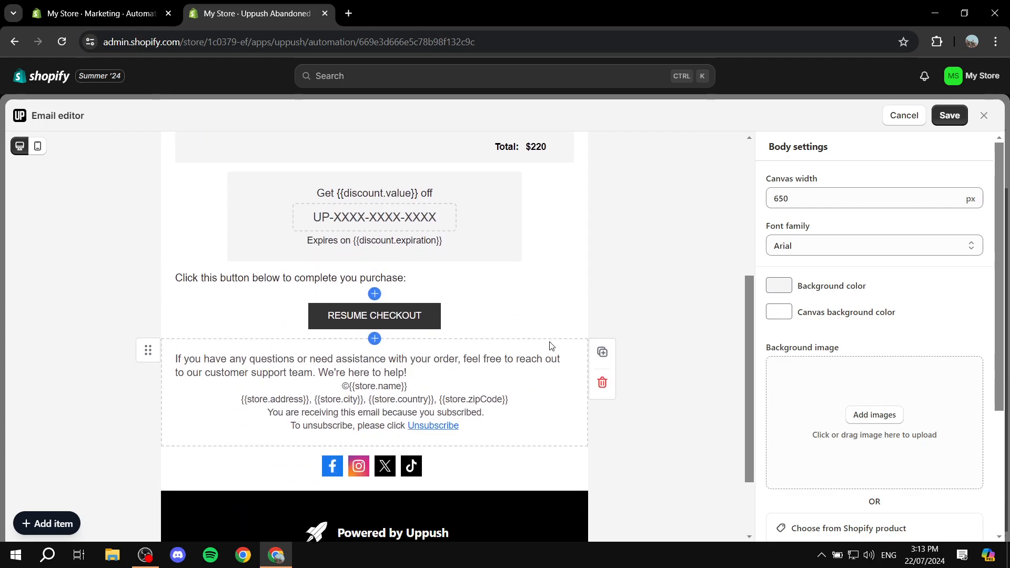
{"action": "scroll", "coordinate": [646, 245], "scroll_direction": "up", "scroll_amount": 7}
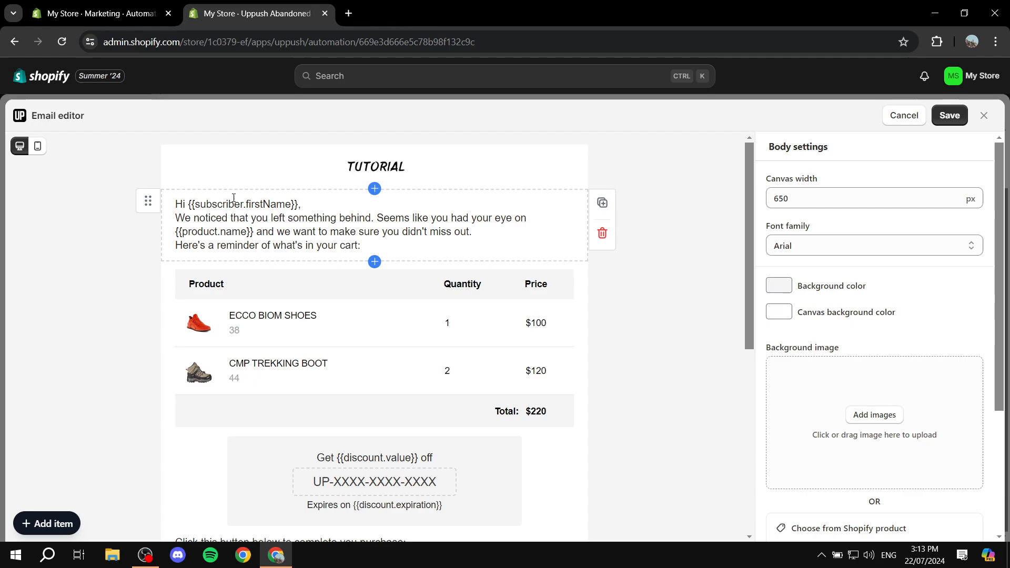
{"action": "left_click_drag", "start_coordinate": [189, 205], "coordinate": [301, 203]}
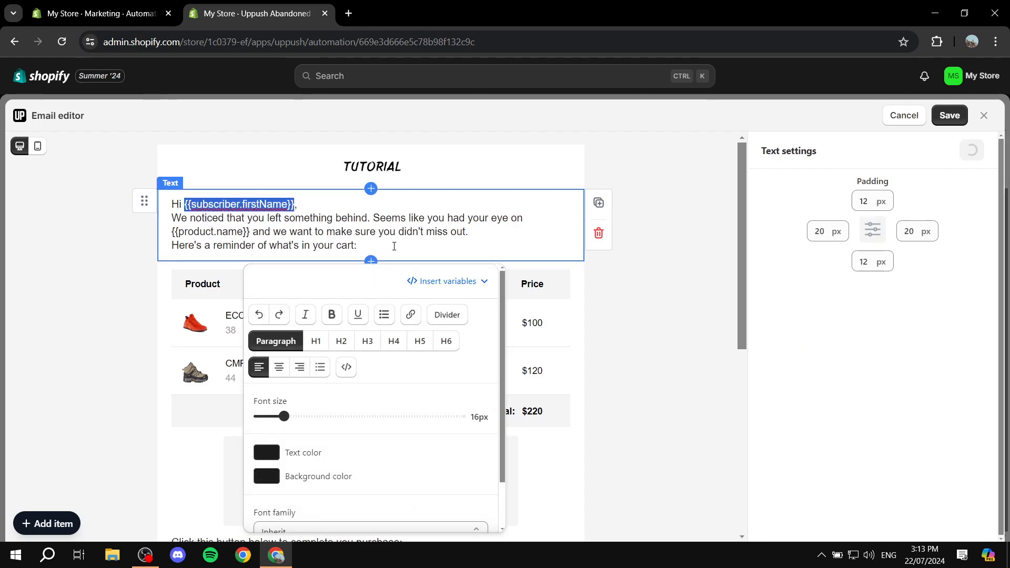
{"action": "left_click", "coordinate": [489, 229]}
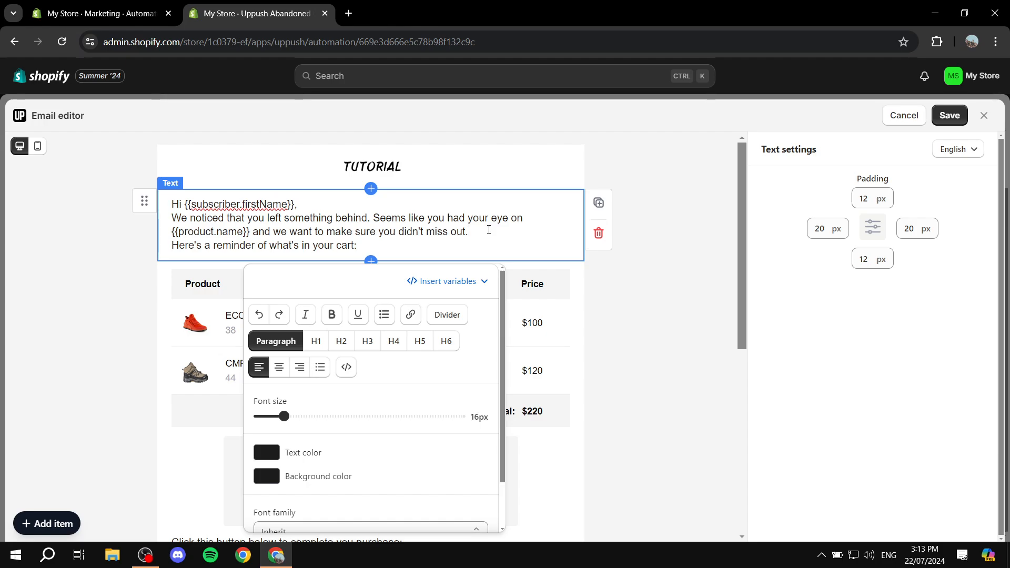
{"action": "left_click_drag", "start_coordinate": [323, 231], "coordinate": [468, 229]}
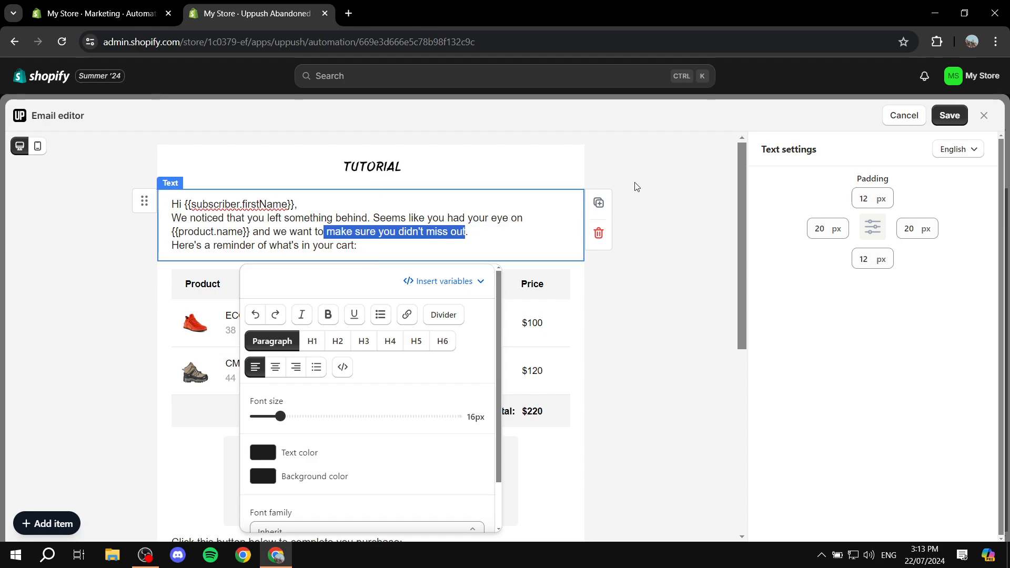
{"action": "left_click", "coordinate": [655, 171]}
- Delete the discount code block from the Email 1 template, save the template and close the email editor
{"action": "scroll", "coordinate": [470, 347], "scroll_direction": "down", "scroll_amount": 6}
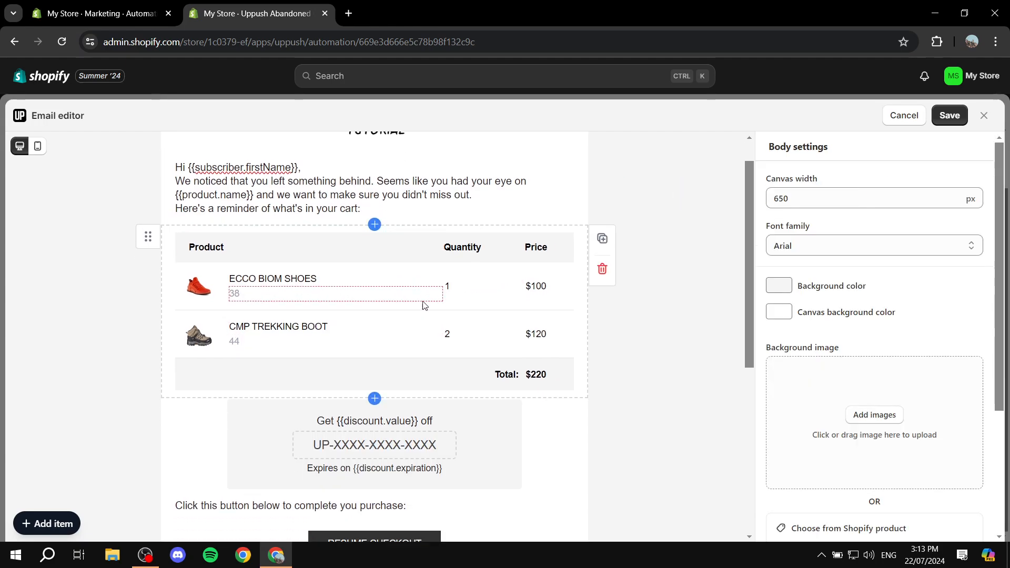
{"action": "scroll", "coordinate": [373, 284], "scroll_direction": "up", "scroll_amount": 3}
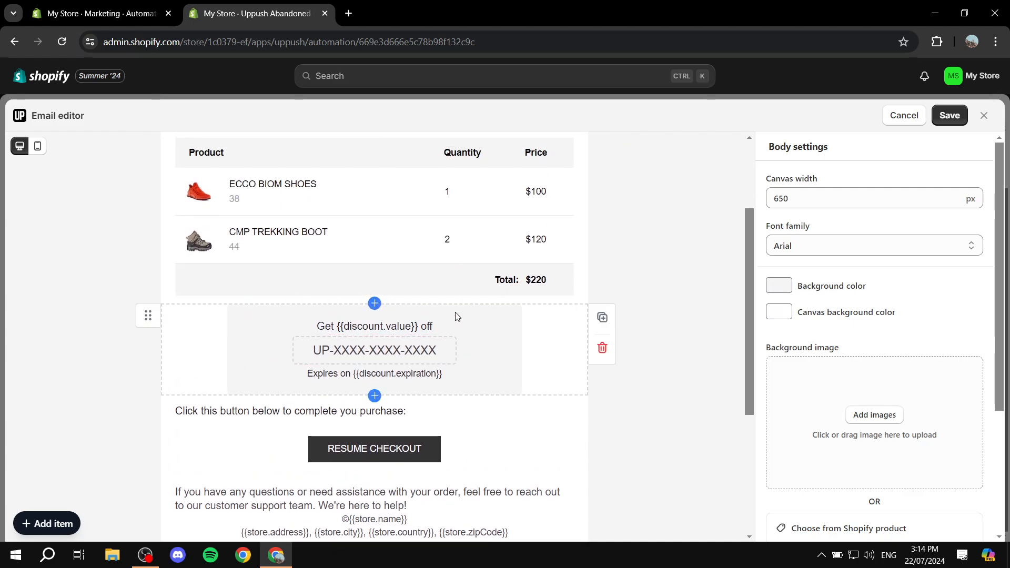
{"action": "scroll", "coordinate": [579, 353], "scroll_direction": "down", "scroll_amount": 6}
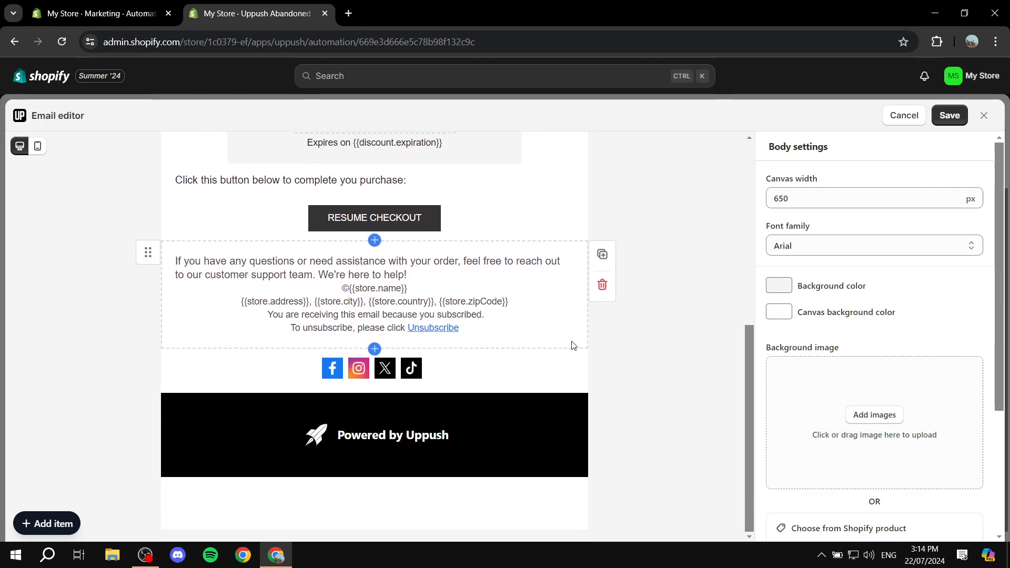
{"action": "scroll", "coordinate": [527, 350], "scroll_direction": "up", "scroll_amount": 9}
{"action": "scroll", "coordinate": [481, 352], "scroll_direction": "up", "scroll_amount": 1}
{"action": "scroll", "coordinate": [453, 379], "scroll_direction": "down", "scroll_amount": 2}
{"action": "scroll", "coordinate": [442, 387], "scroll_direction": "down", "scroll_amount": 1}
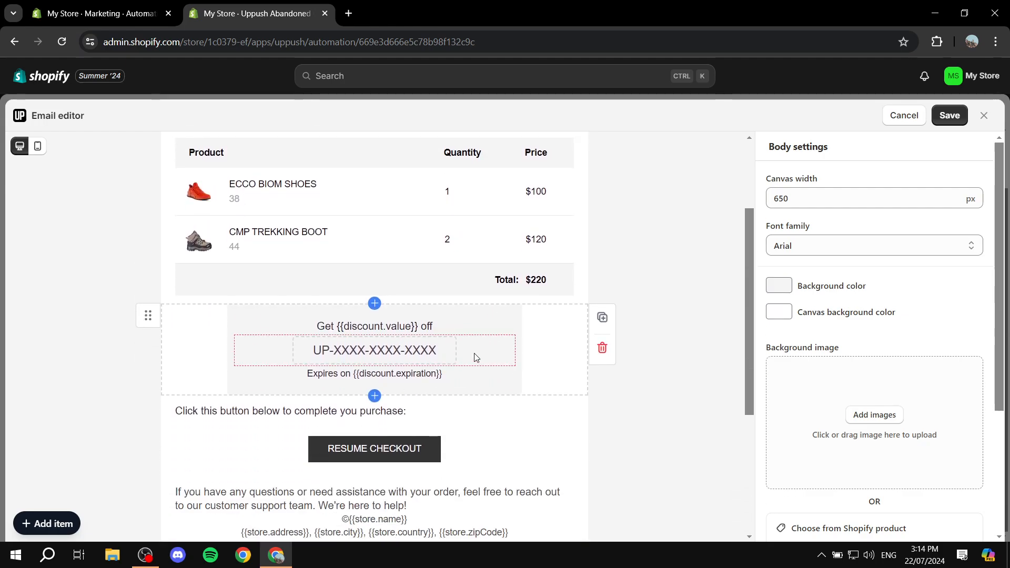
{"action": "left_click", "coordinate": [602, 348]}
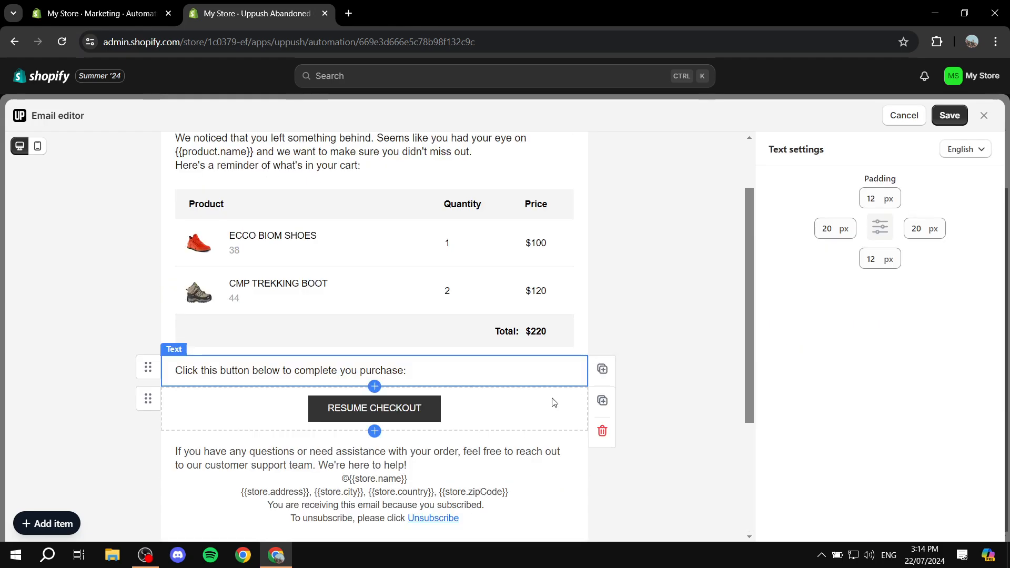
{"action": "left_click", "coordinate": [950, 116]}
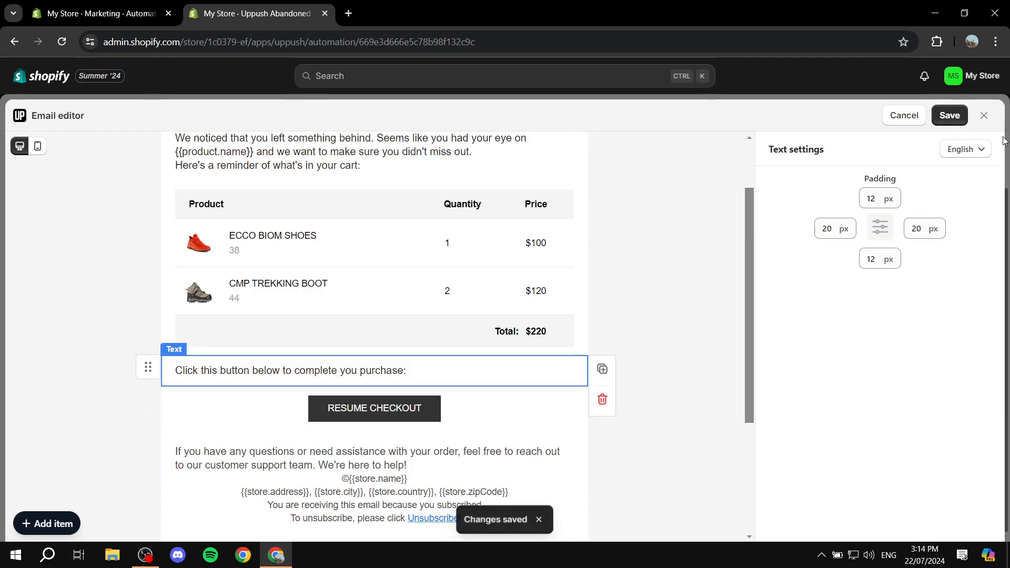
{"action": "left_click", "coordinate": [986, 118]}
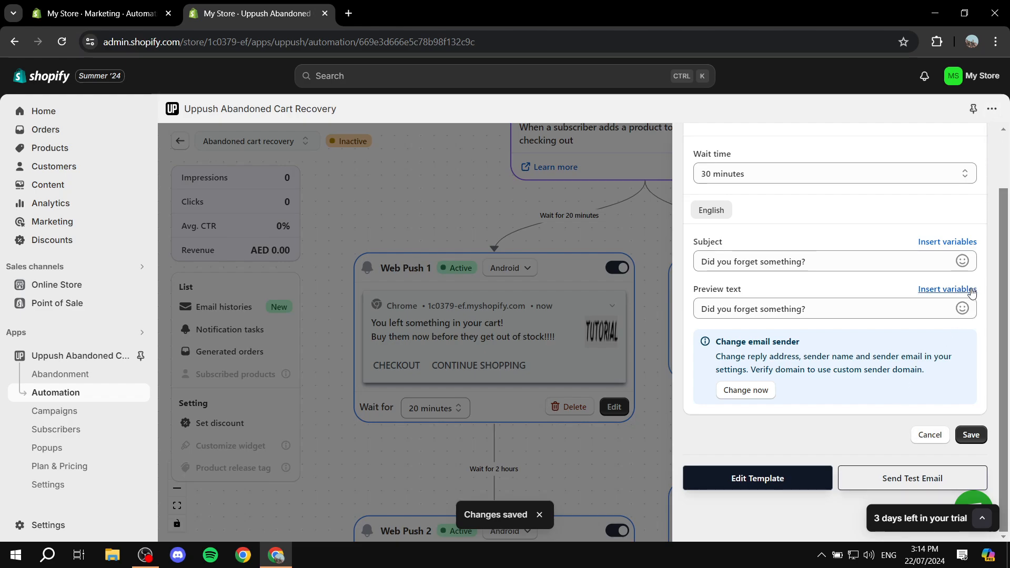
- Save the Email 1 settings, check the available wait times and close the settings
{"action": "left_click", "coordinate": [961, 438]}
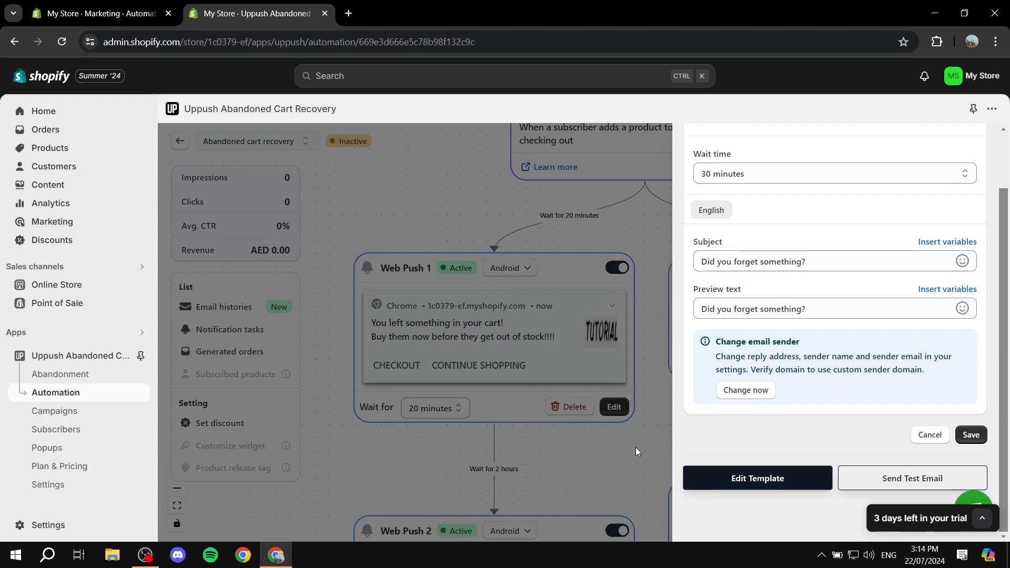
{"action": "left_click", "coordinate": [823, 175]}
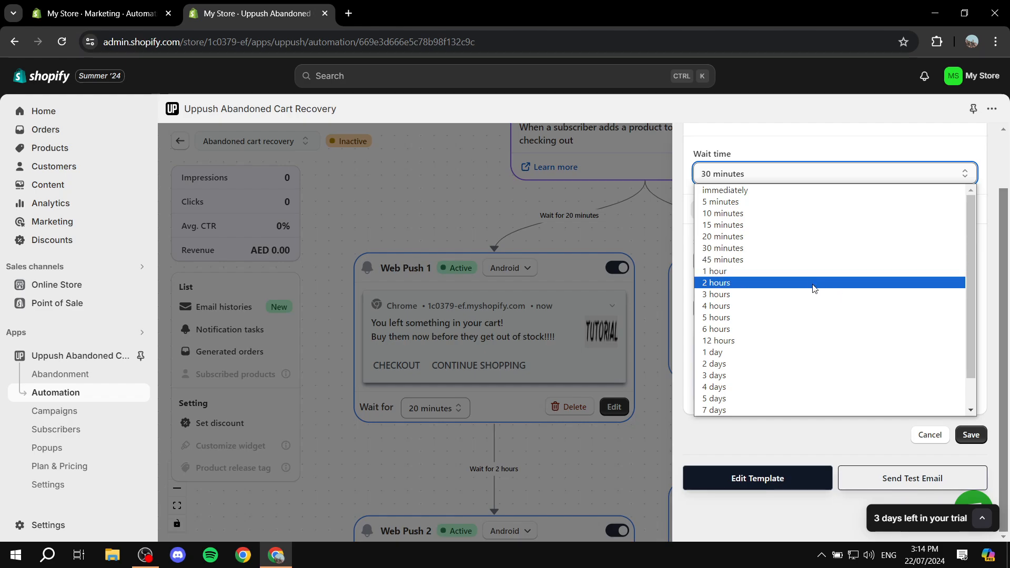
{"action": "left_click", "coordinate": [777, 171]}
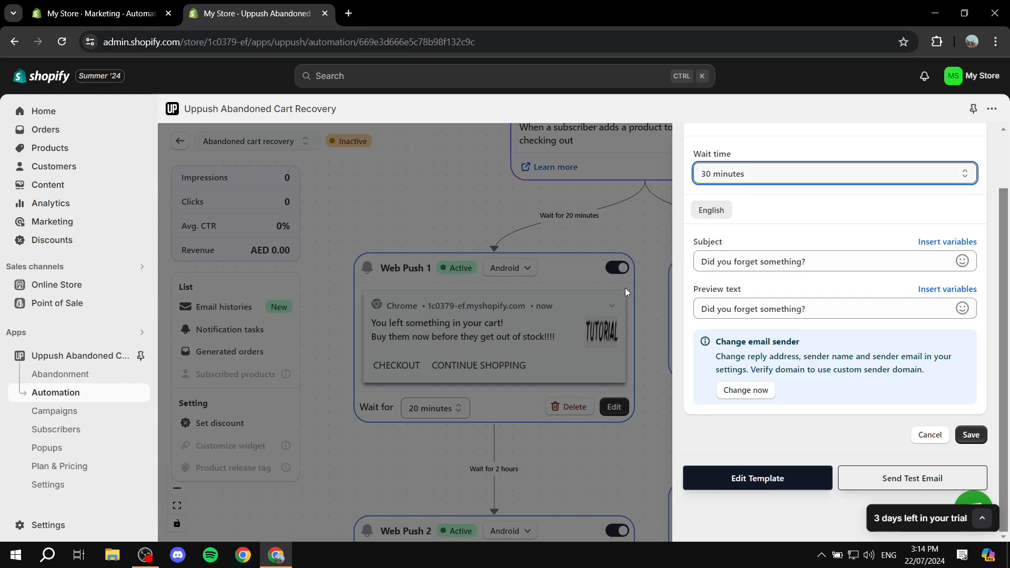
{"action": "left_click", "coordinate": [655, 285]}
- Review the settings offered for adding another email block, and leave without creating one
{"action": "scroll", "coordinate": [670, 311], "scroll_direction": "down", "scroll_amount": 10}
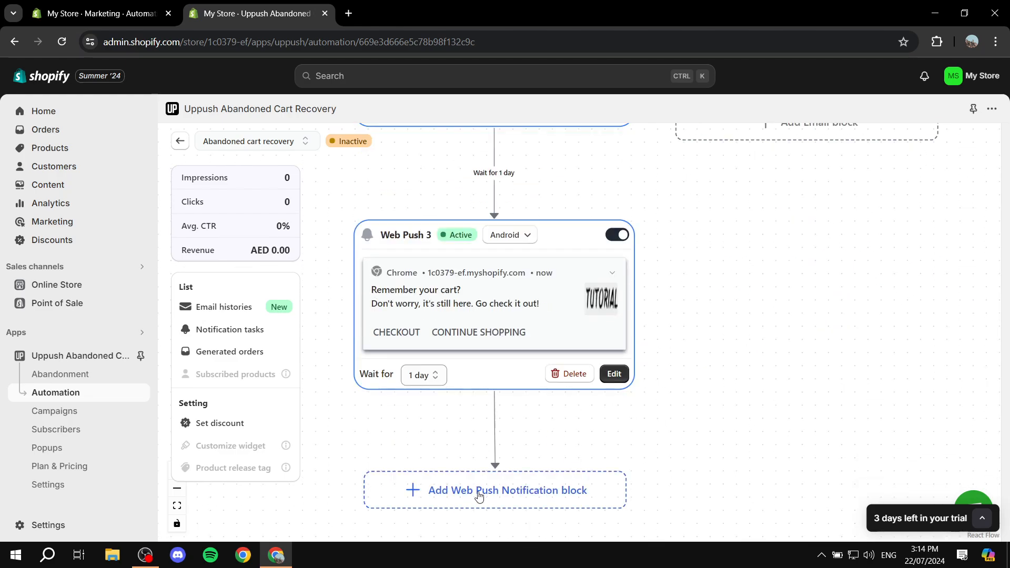
{"action": "scroll", "coordinate": [827, 362], "scroll_direction": "up", "scroll_amount": 5}
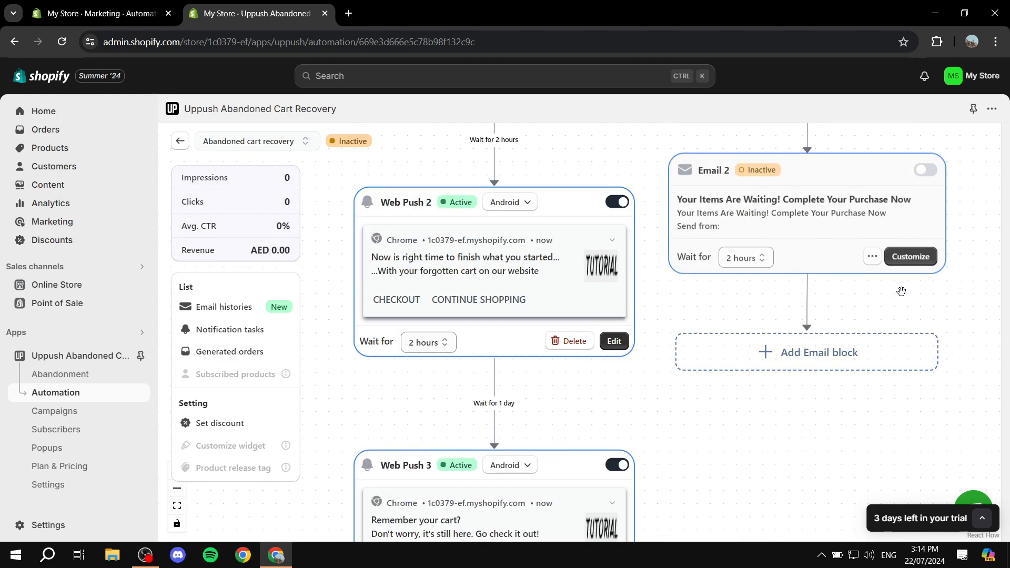
{"action": "left_click", "coordinate": [865, 366]}
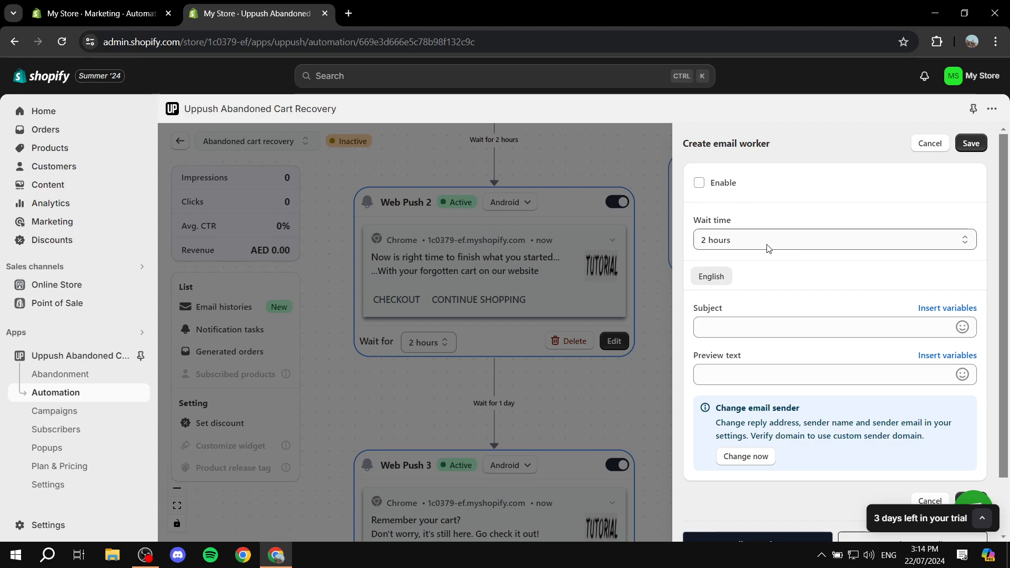
{"action": "scroll", "coordinate": [795, 278], "scroll_direction": "down", "scroll_amount": 1}
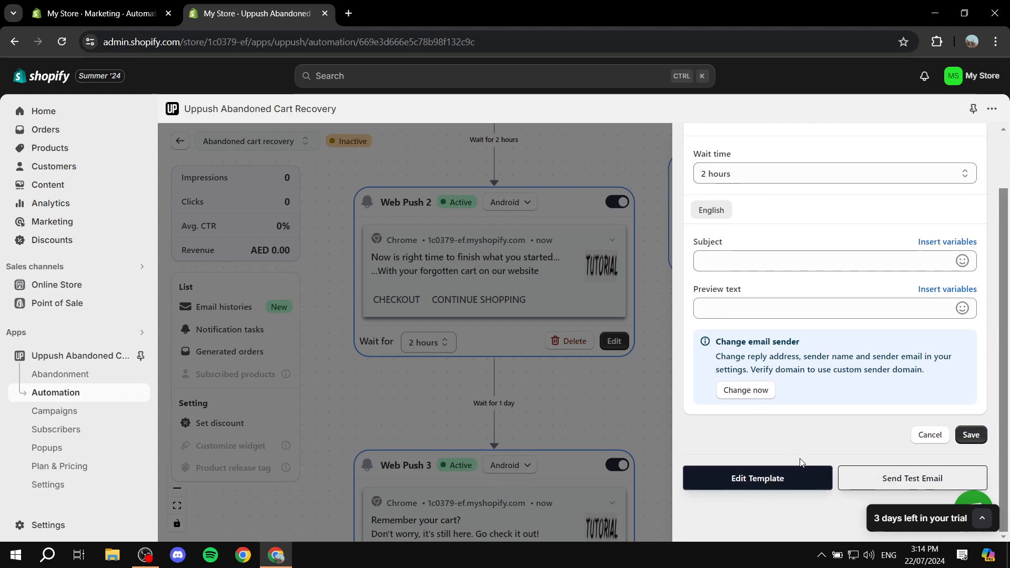
{"action": "scroll", "coordinate": [809, 394], "scroll_direction": "up", "scroll_amount": 1}
{"action": "left_click", "coordinate": [940, 144]}
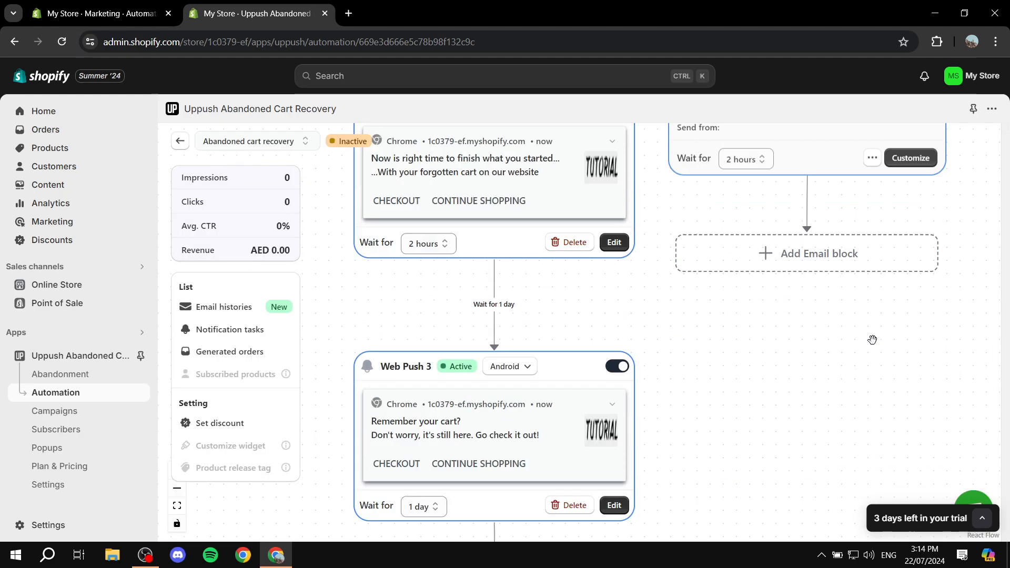
- Look over the workflow's web push and email blocks, from the end of both branches back to the trigger
{"action": "scroll", "coordinate": [871, 337], "scroll_direction": "up", "scroll_amount": 7}
{"action": "scroll", "coordinate": [890, 211], "scroll_direction": "down", "scroll_amount": 8}
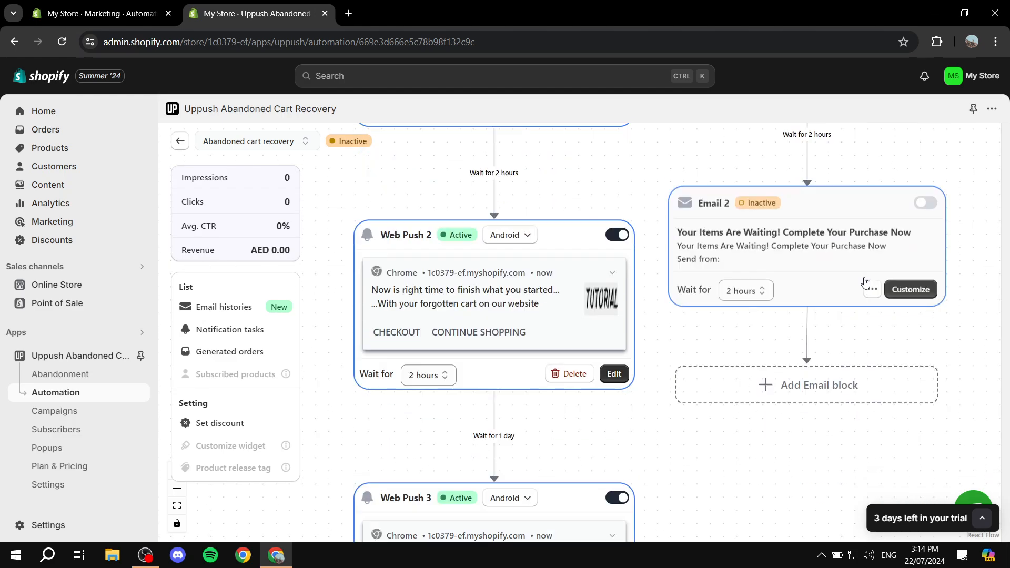
{"action": "scroll", "coordinate": [779, 289], "scroll_direction": "down", "scroll_amount": 3}
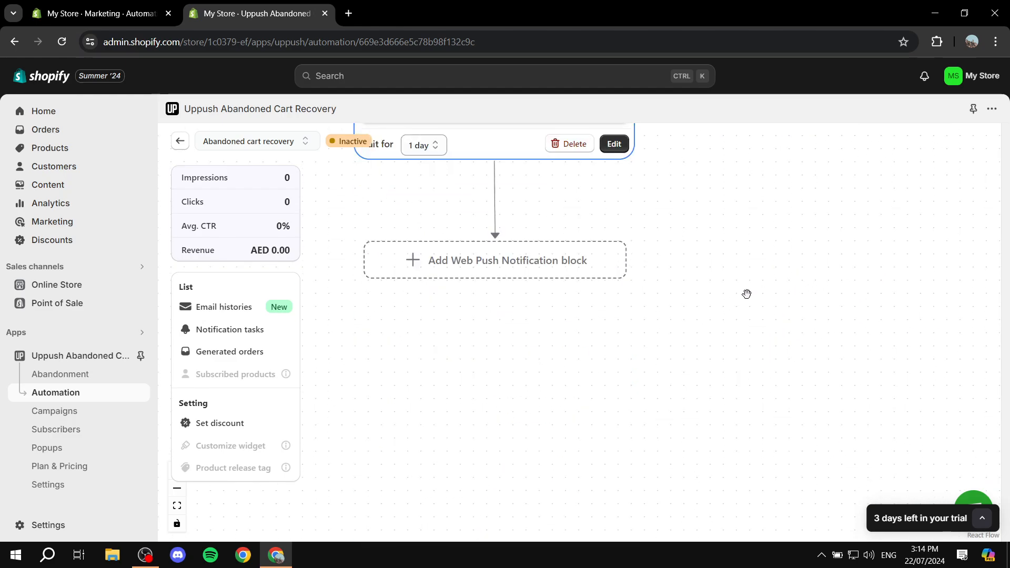
{"action": "scroll", "coordinate": [711, 295], "scroll_direction": "up", "scroll_amount": 10}
{"action": "scroll", "coordinate": [684, 332], "scroll_direction": "up", "scroll_amount": 3}
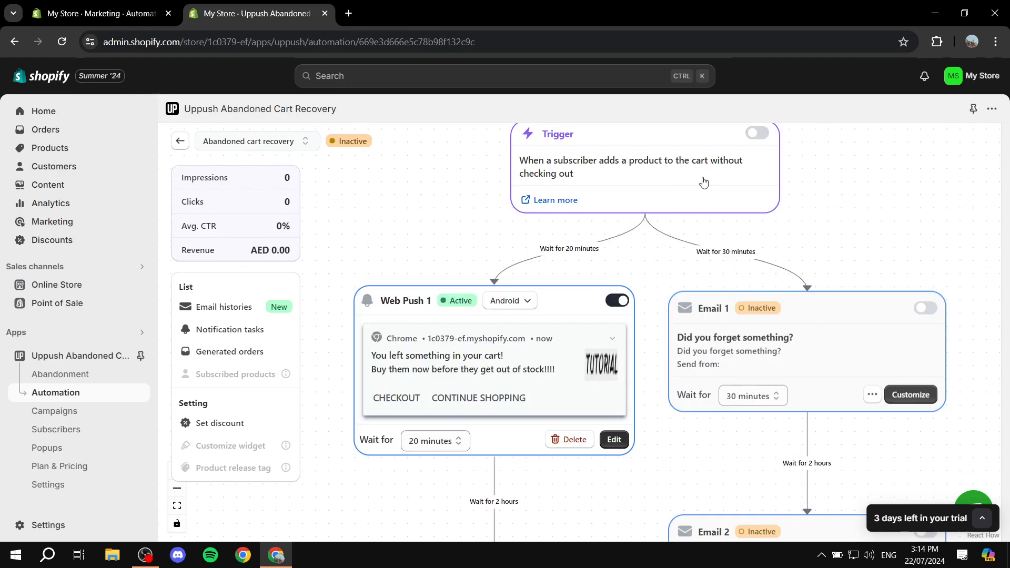
{"action": "scroll", "coordinate": [823, 221], "scroll_direction": "up", "scroll_amount": 3}
{"action": "scroll", "coordinate": [824, 221], "scroll_direction": "down", "scroll_amount": 1}
{"action": "scroll", "coordinate": [803, 221], "scroll_direction": "up", "scroll_amount": 1}
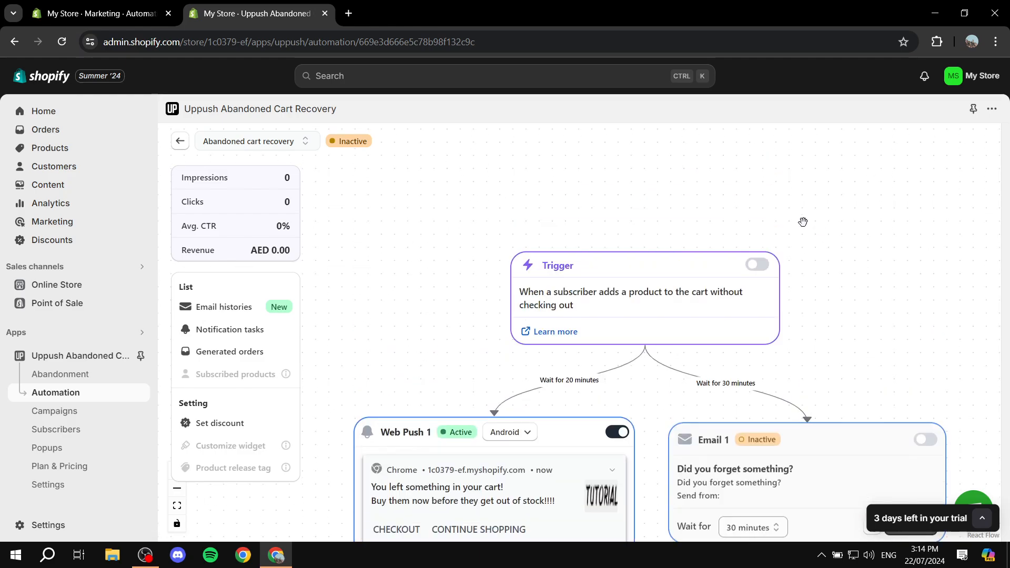
{"action": "scroll", "coordinate": [803, 221], "scroll_direction": "up", "scroll_amount": 1}
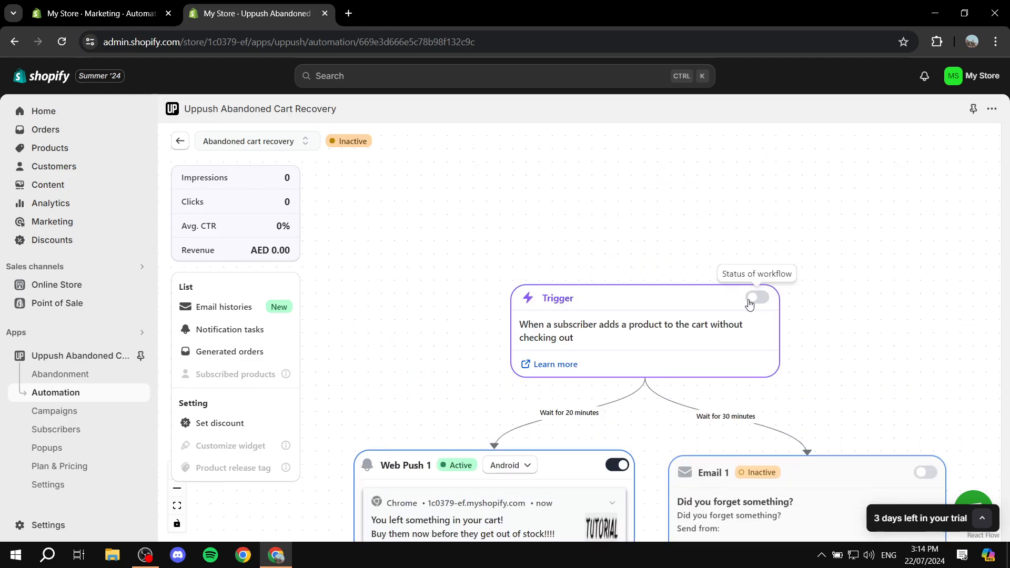
- Activate the abandoned cart recovery workflow at its trigger and check the workflow's status
{"action": "left_click", "coordinate": [758, 298]}
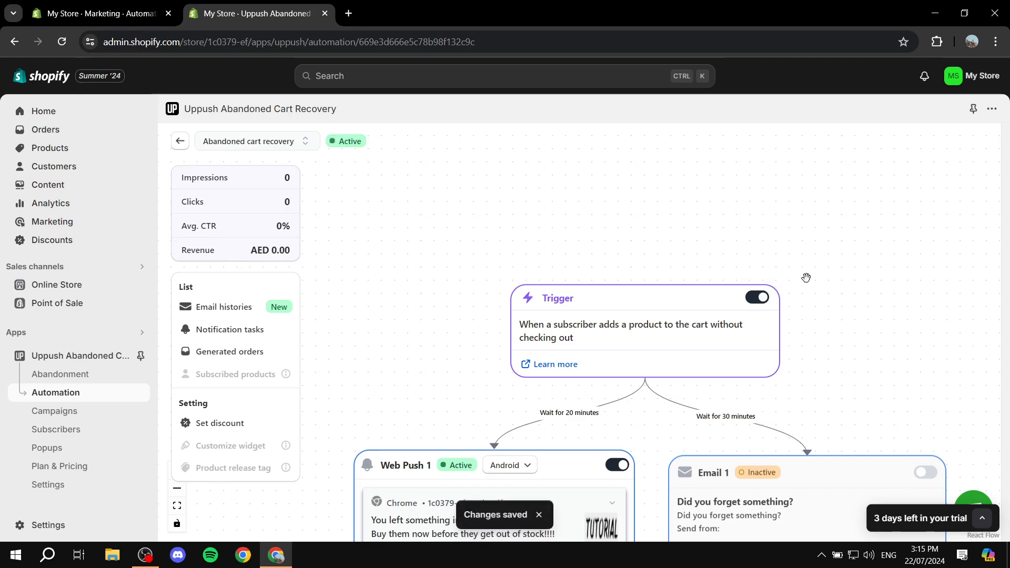
{"action": "left_click_drag", "start_coordinate": [342, 143], "coordinate": [377, 143]}
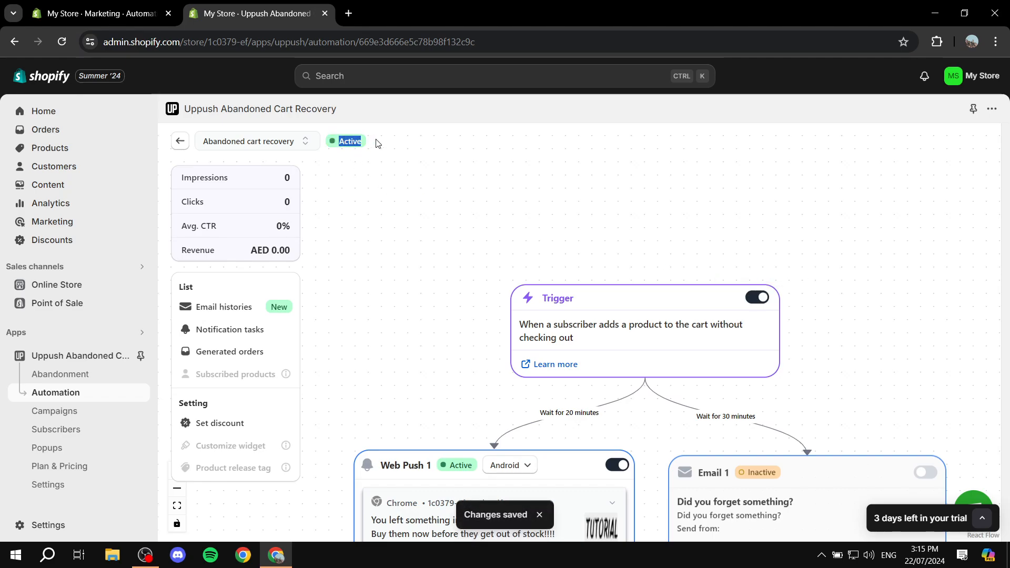
{"action": "left_click", "coordinate": [421, 140]}
- Enable the Email 1 and Email 2 blocks in the workflow's email branch
{"action": "scroll", "coordinate": [749, 262], "scroll_direction": "down", "scroll_amount": 2}
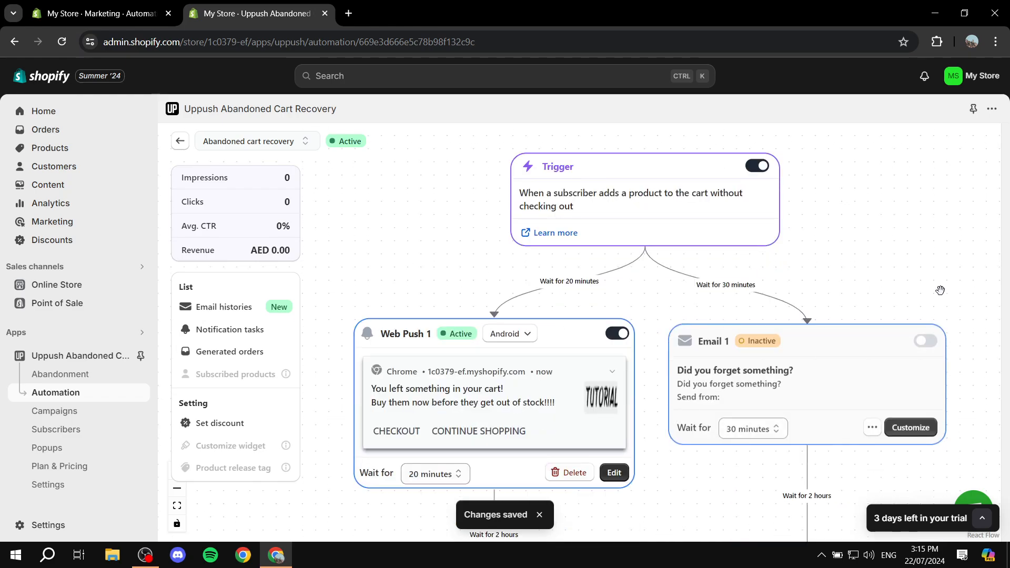
{"action": "left_click", "coordinate": [925, 341]}
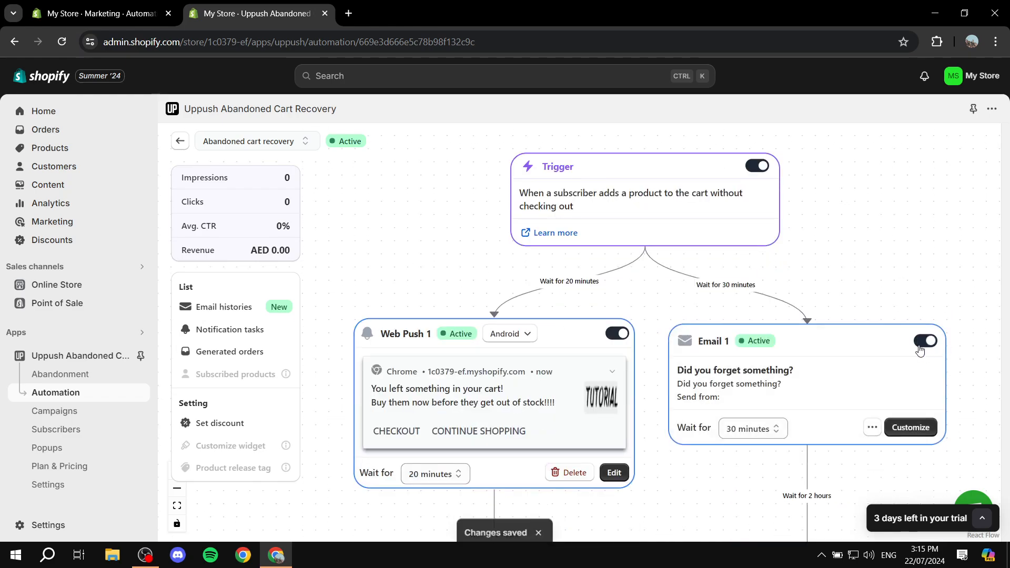
{"action": "scroll", "coordinate": [921, 347], "scroll_direction": "down", "scroll_amount": 3}
{"action": "left_click", "coordinate": [925, 367]}
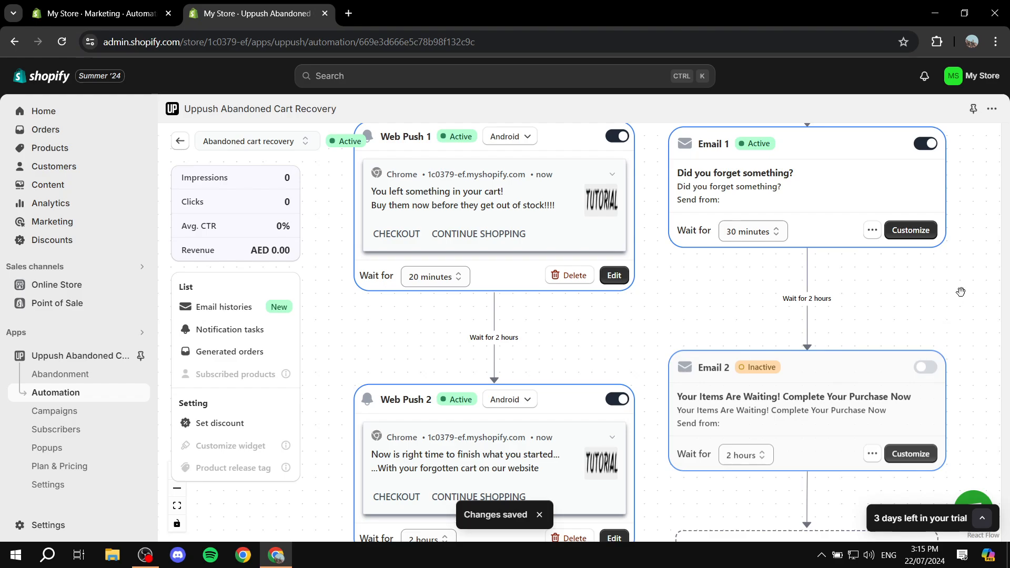
{"action": "scroll", "coordinate": [960, 291], "scroll_direction": "down", "scroll_amount": 2}
{"action": "scroll", "coordinate": [962, 291], "scroll_direction": "down", "scroll_amount": 2}
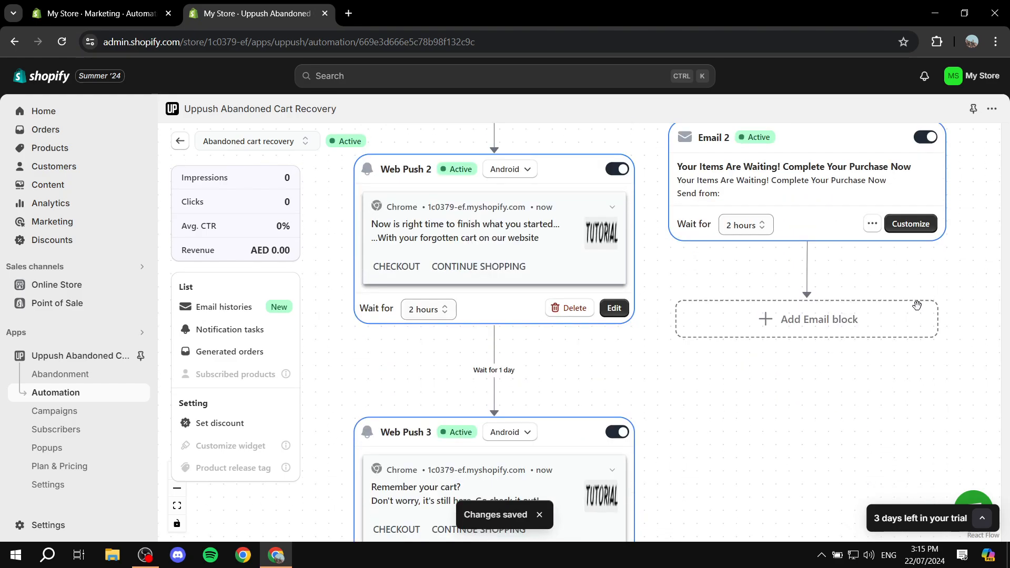
- Delete the Web Push 1 notification titled "You left something in your cart!" from the workflow
{"action": "scroll", "coordinate": [671, 363], "scroll_direction": "up", "scroll_amount": 5}
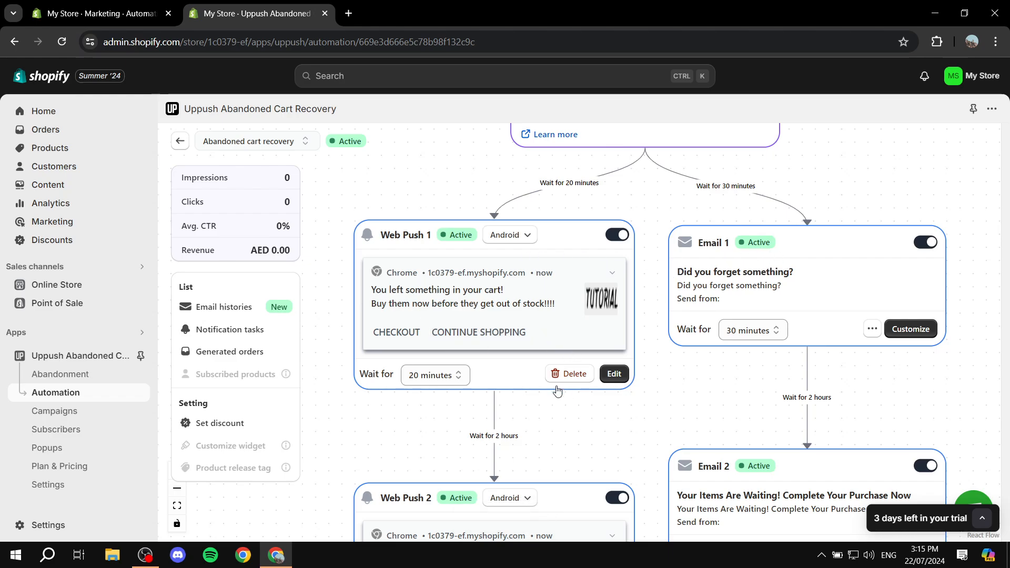
{"action": "left_click", "coordinate": [567, 374]}
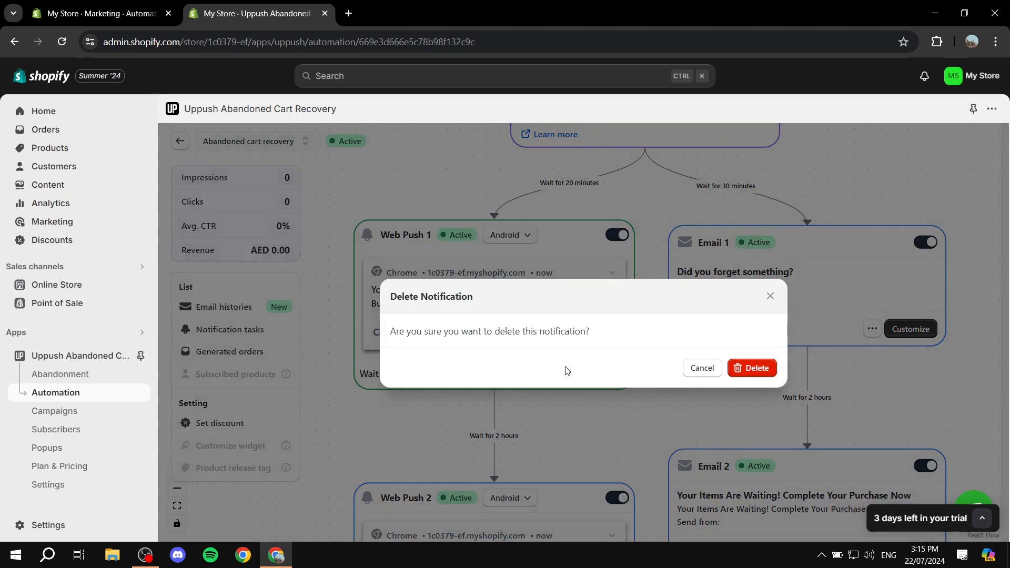
{"action": "left_click", "coordinate": [752, 367]}
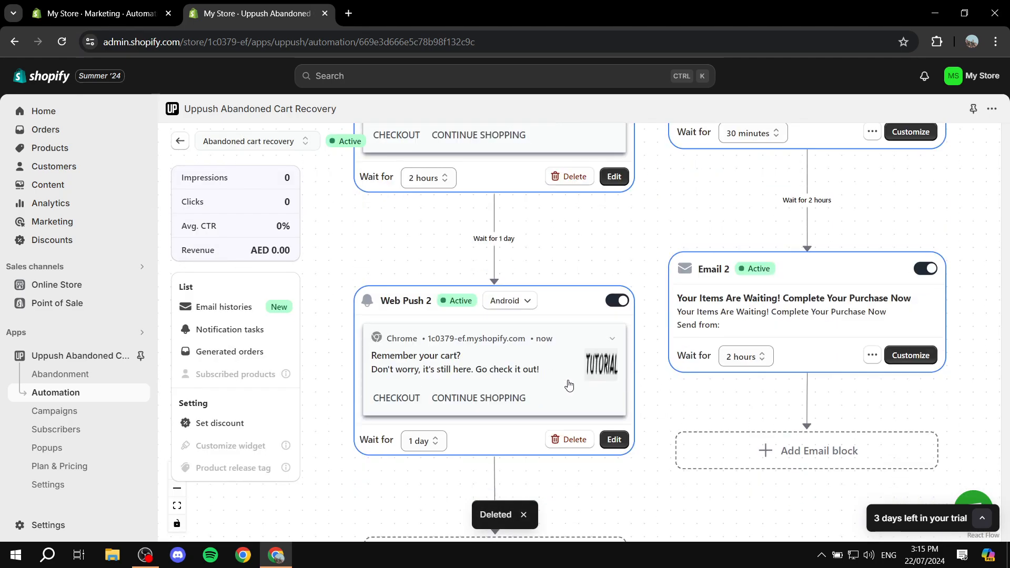
{"action": "scroll", "coordinate": [570, 386], "scroll_direction": "down", "scroll_amount": 4}
{"action": "scroll", "coordinate": [494, 483], "scroll_direction": "down", "scroll_amount": 4}
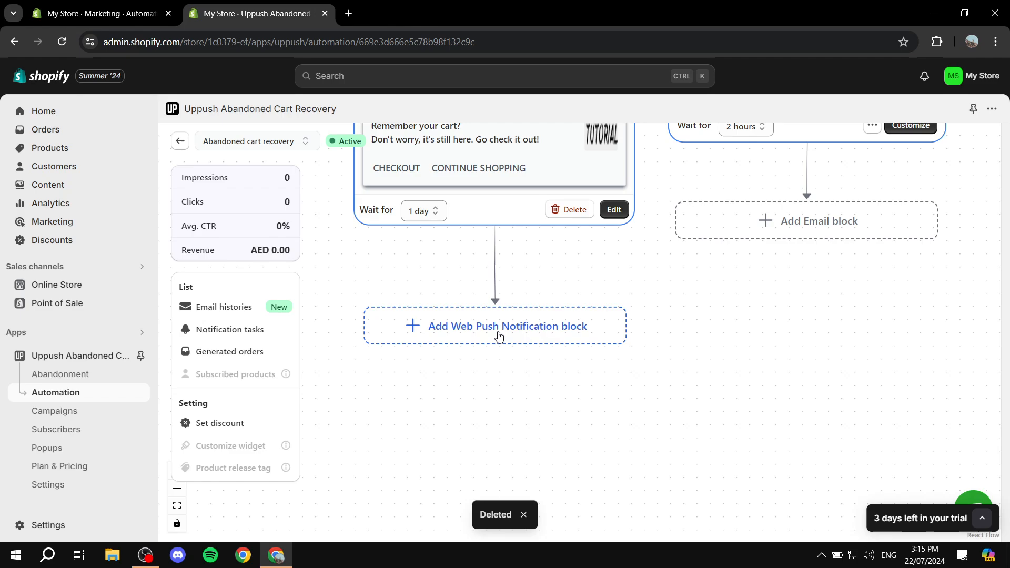